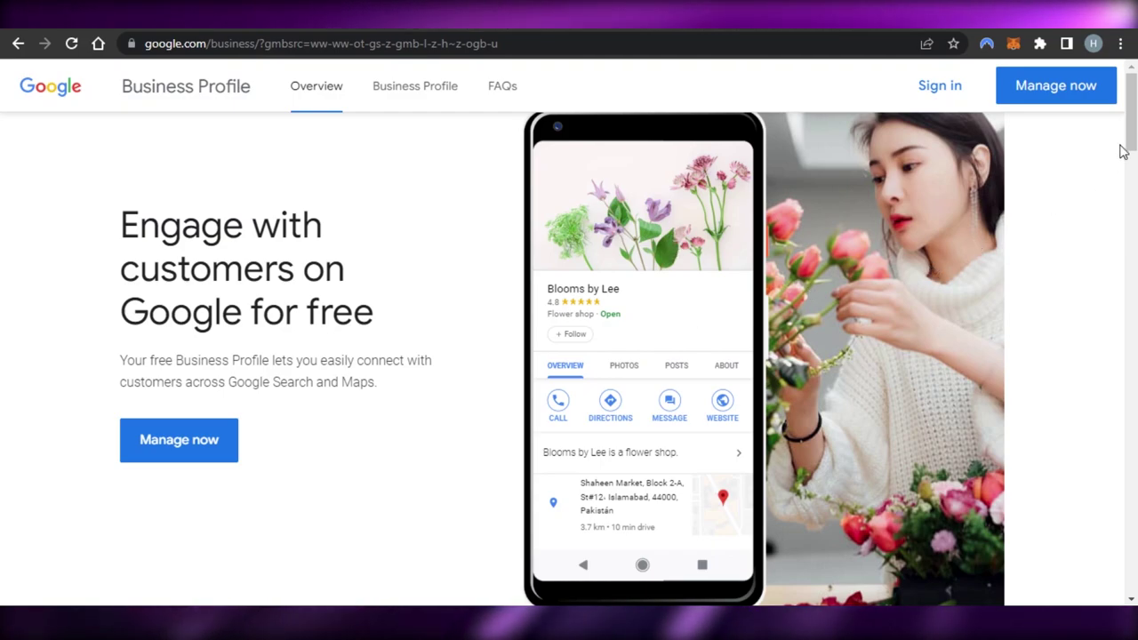
# - Open Google Business Profile in a new tab from the Google apps list
pyautogui.scroll(-5, 929, 271)
pyautogui.scroll(-10, 569, 355)
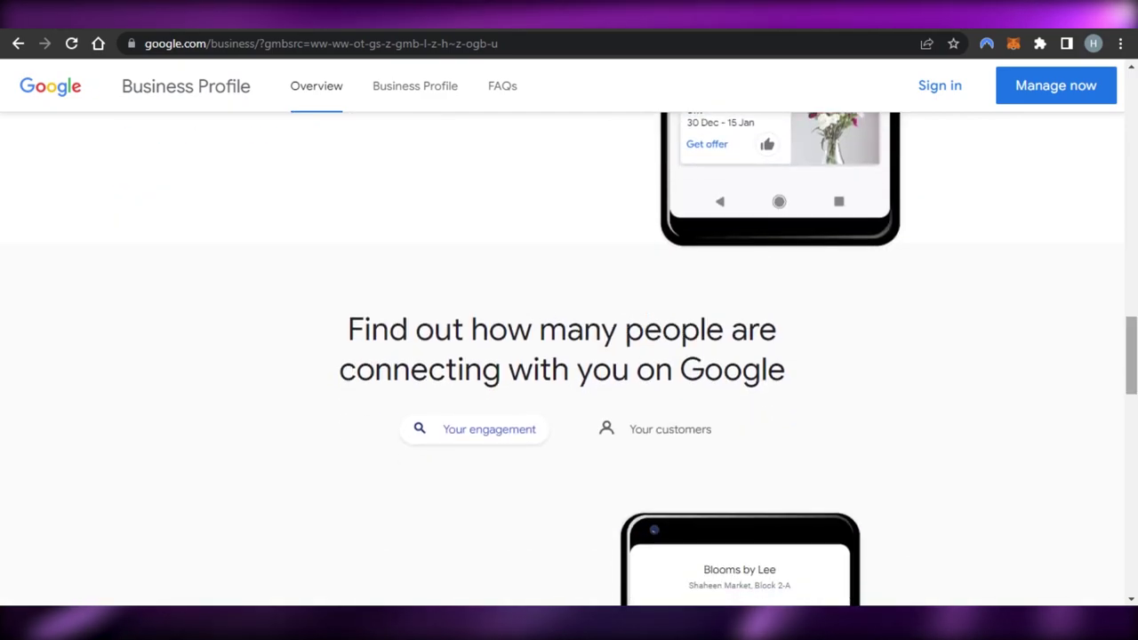
pyautogui.scroll(5, 569, 356)
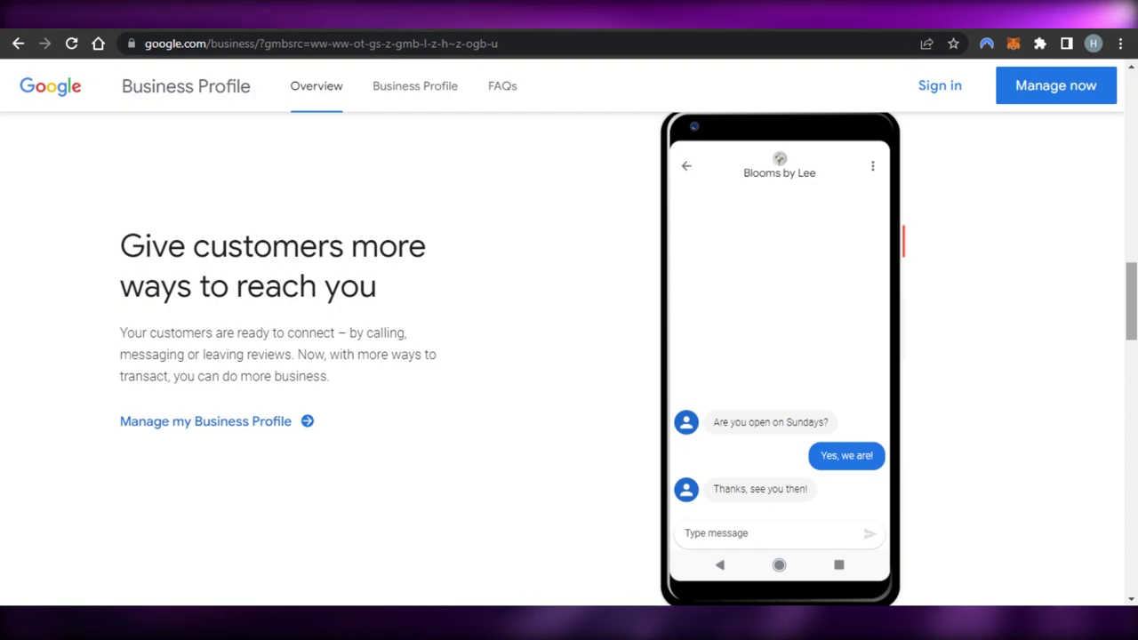
pyautogui.moveTo(1131, 299); pyautogui.dragTo(1135, 111)
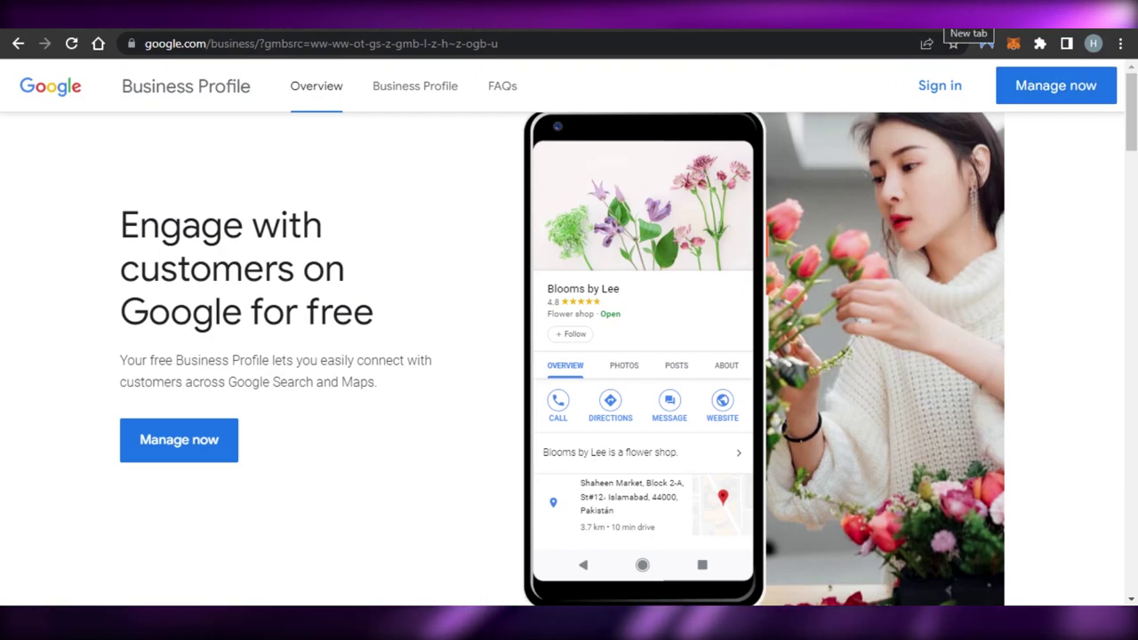
pyautogui.hotkey('ctrl', 't')
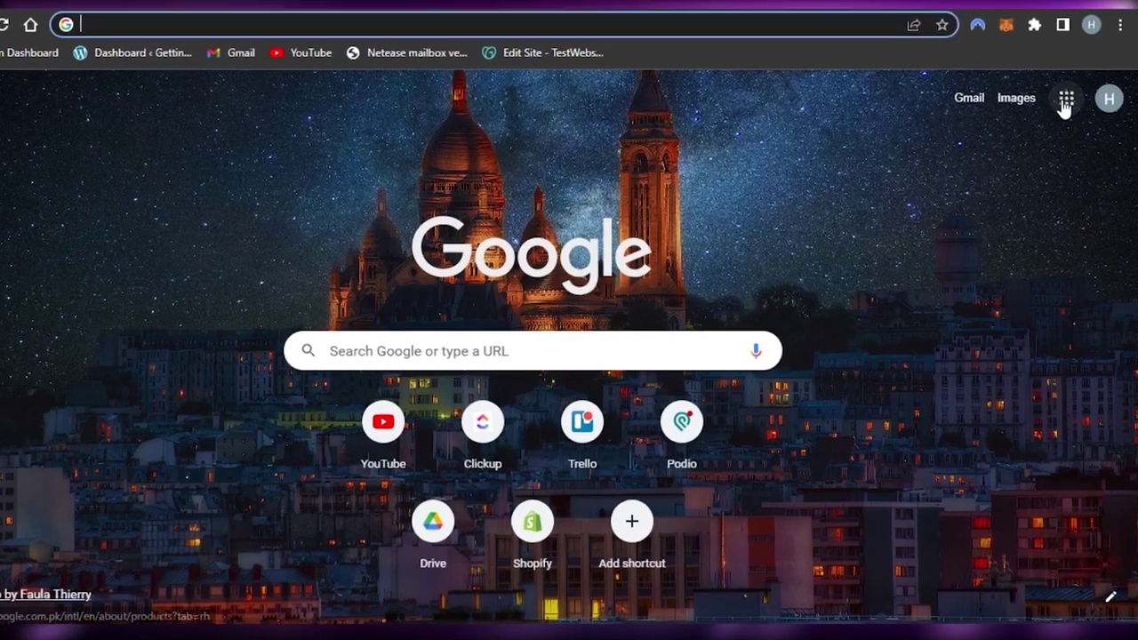
pyautogui.click(1070, 112)
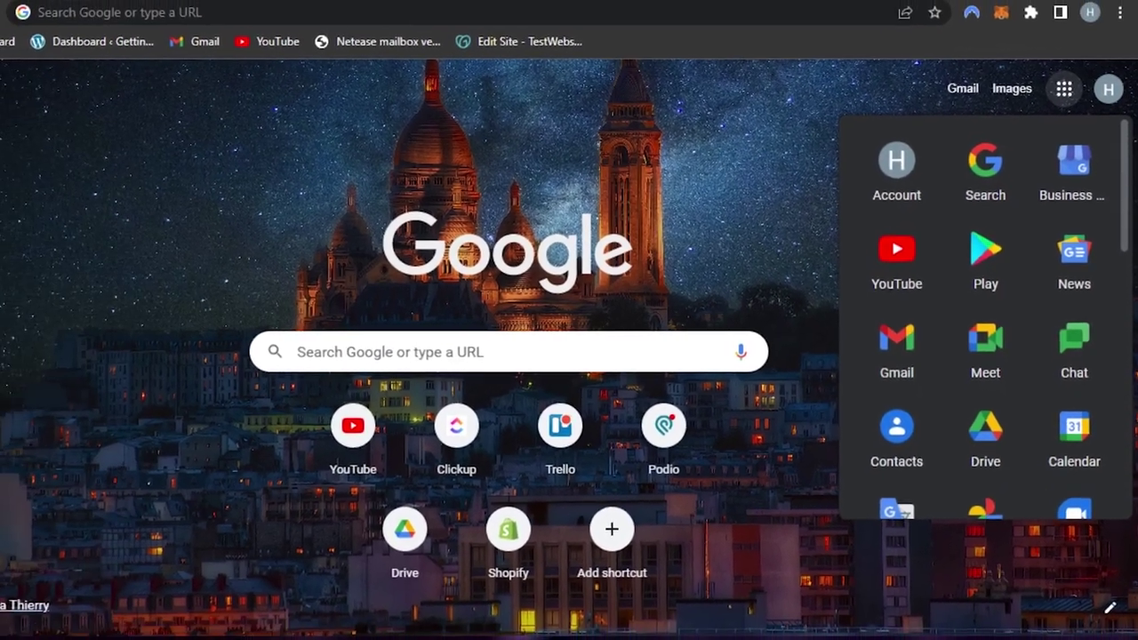
pyautogui.click(1036, 182)
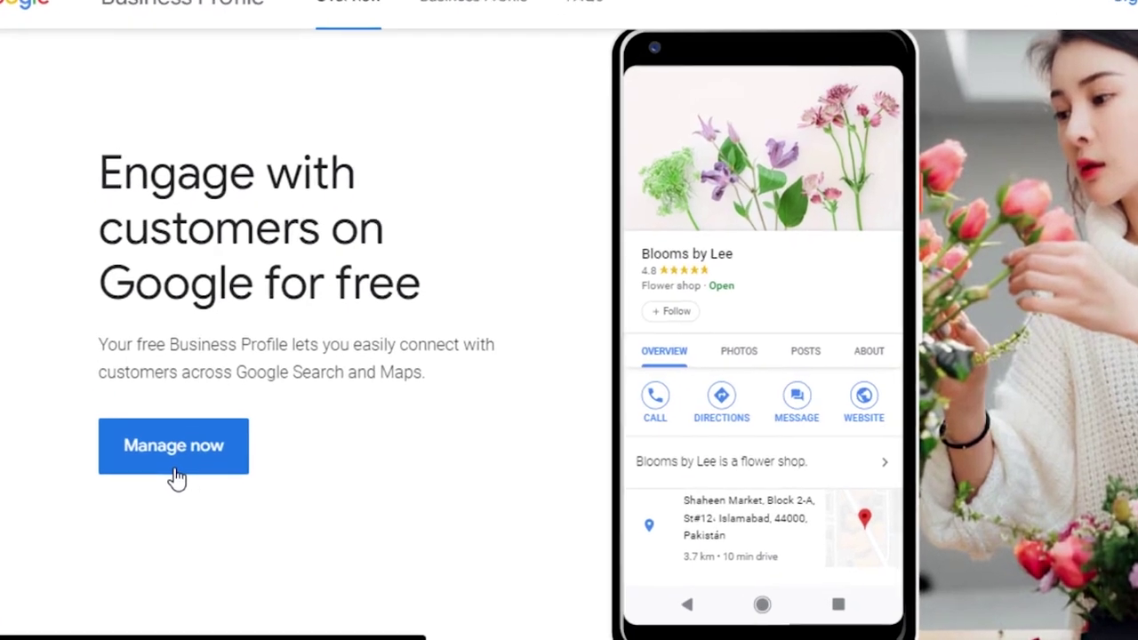
# - Choose Manage now and look through the Business Profile overview page
pyautogui.click(177, 479)
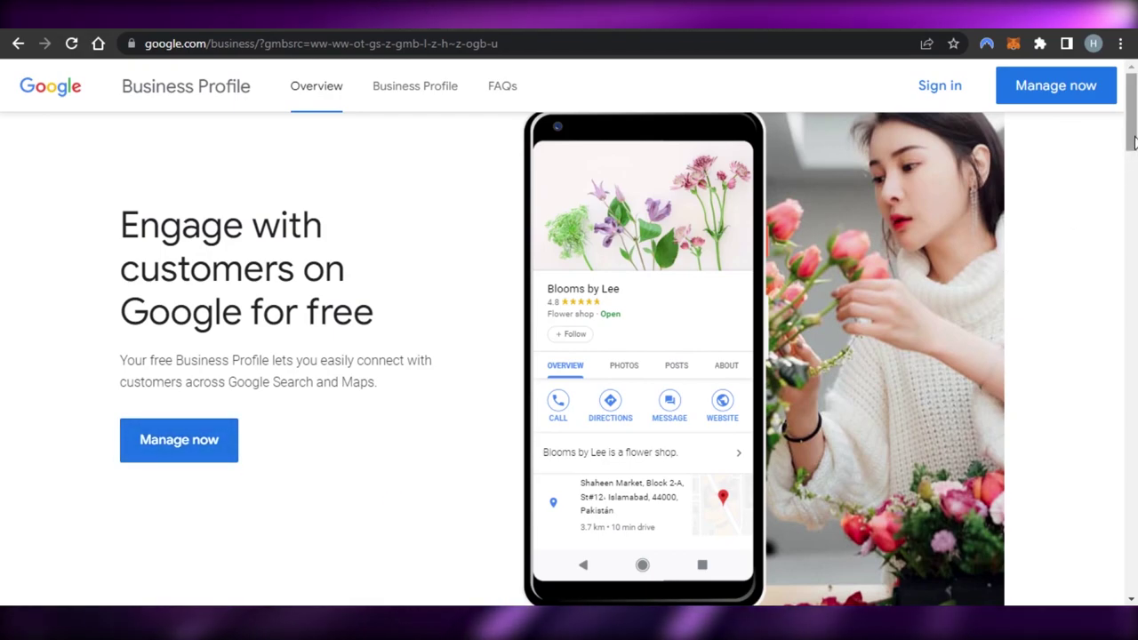
pyautogui.scroll(-10, 569, 356)
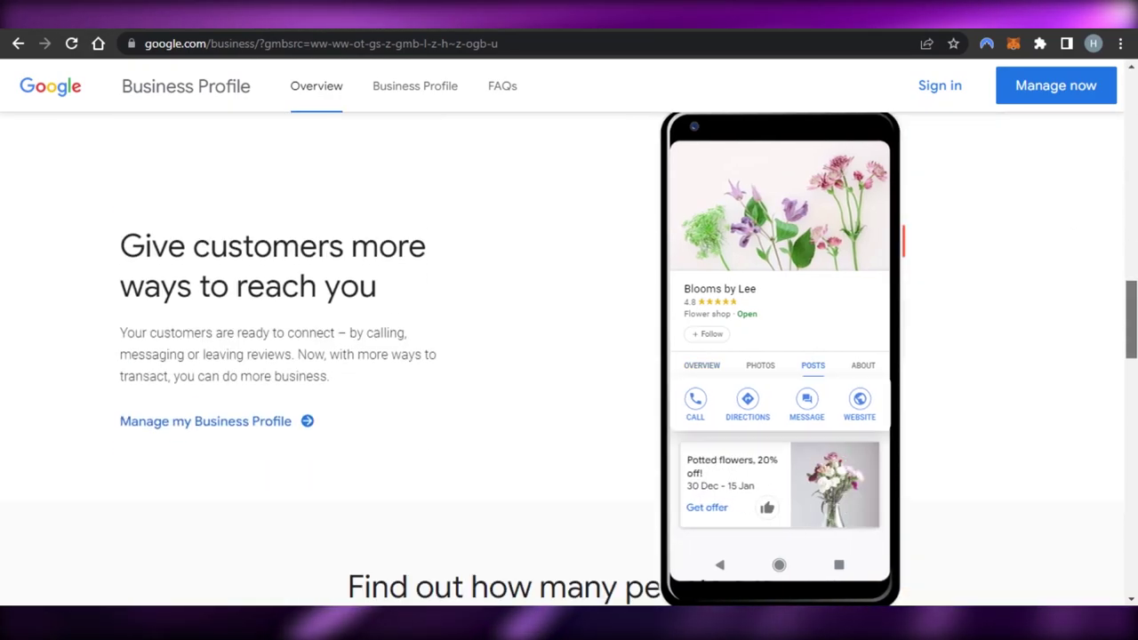
pyautogui.scroll(-5, 569, 355)
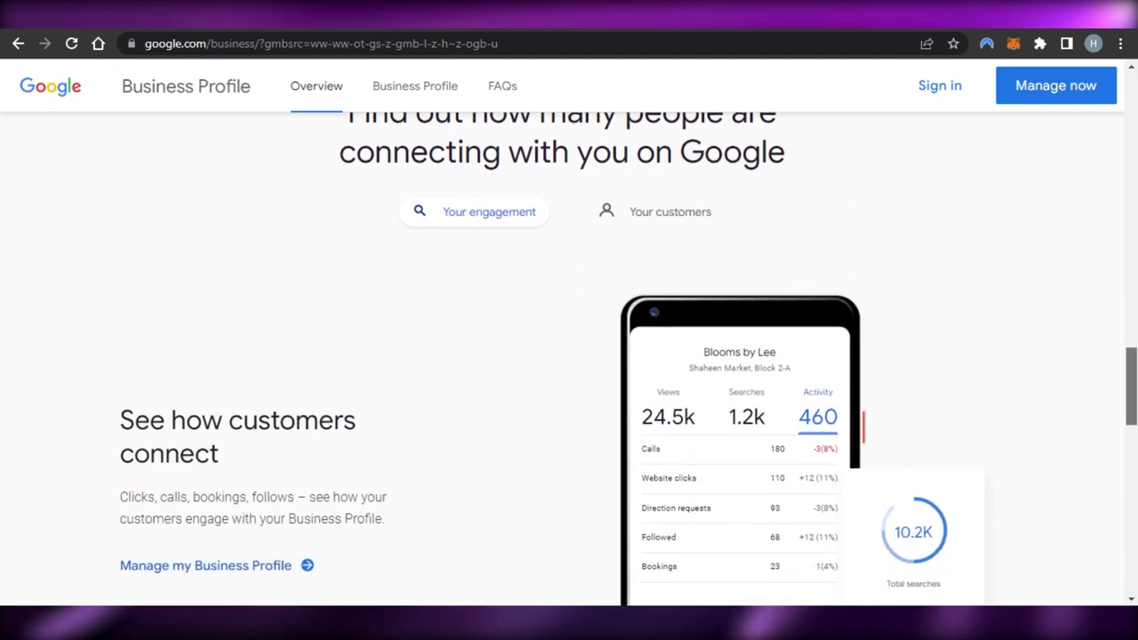
pyautogui.scroll(-1, 569, 356)
pyautogui.scroll(12, 569, 356)
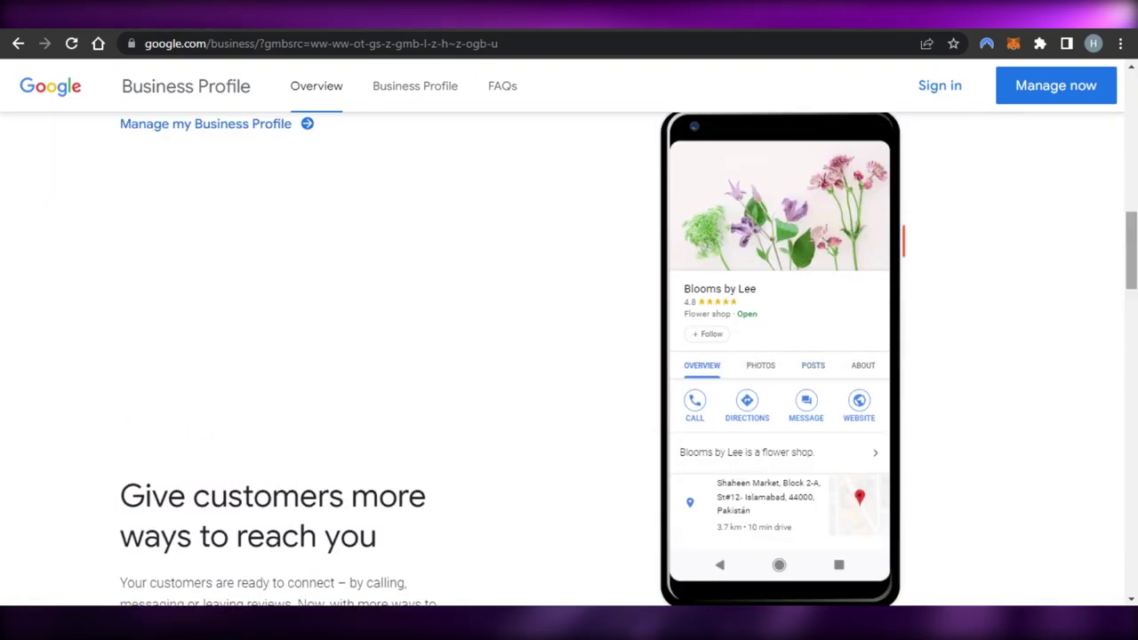
pyautogui.scroll(5, 569, 356)
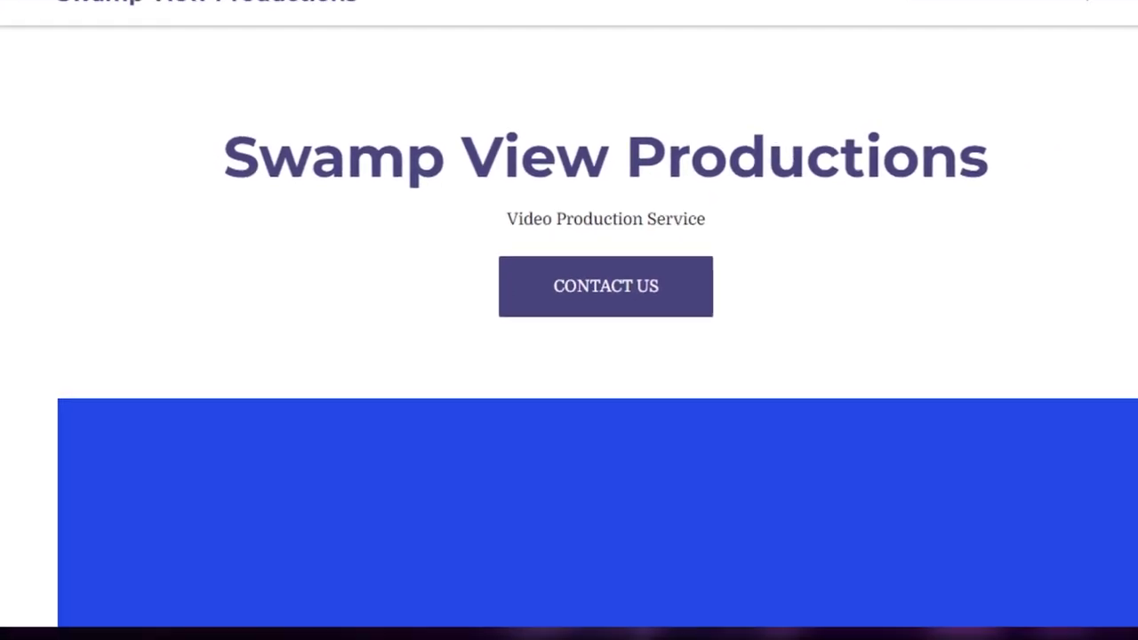
# - Scroll the Swamp View Productions site, then open and close its navigation menu
pyautogui.scroll(-20, 569, 355)
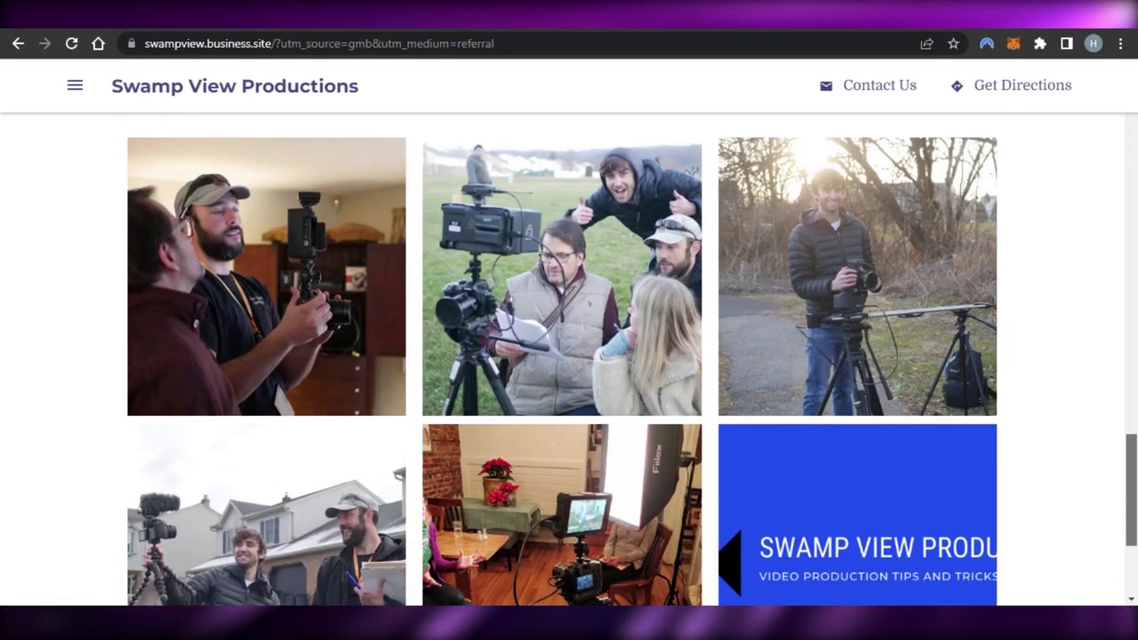
pyautogui.moveTo(1131, 489); pyautogui.dragTo(1134, 211)
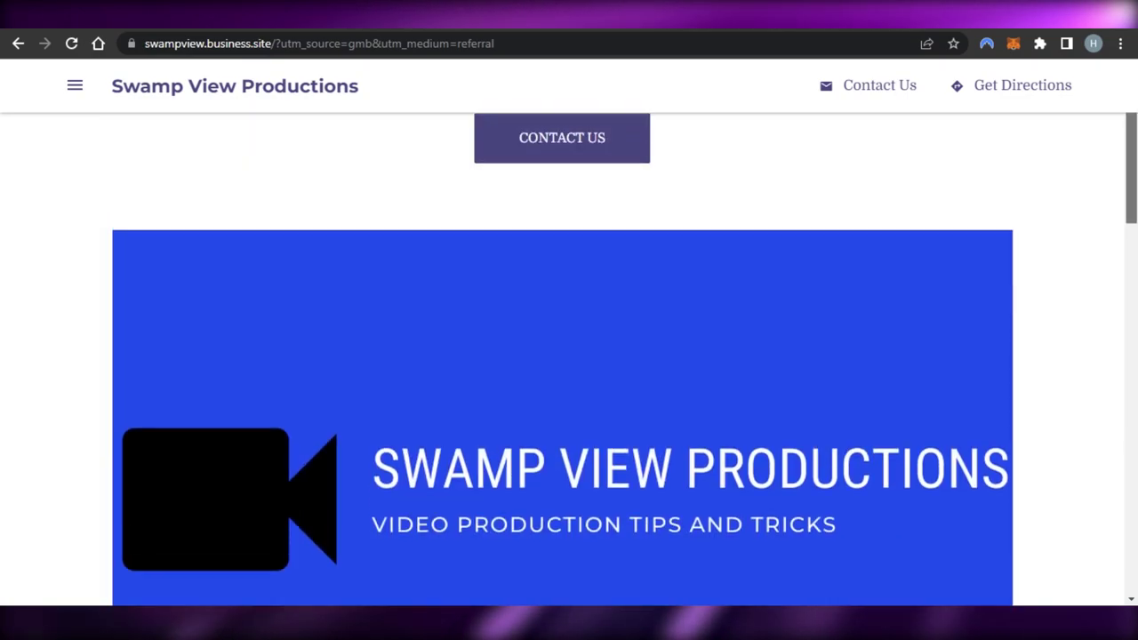
pyautogui.click(75, 86)
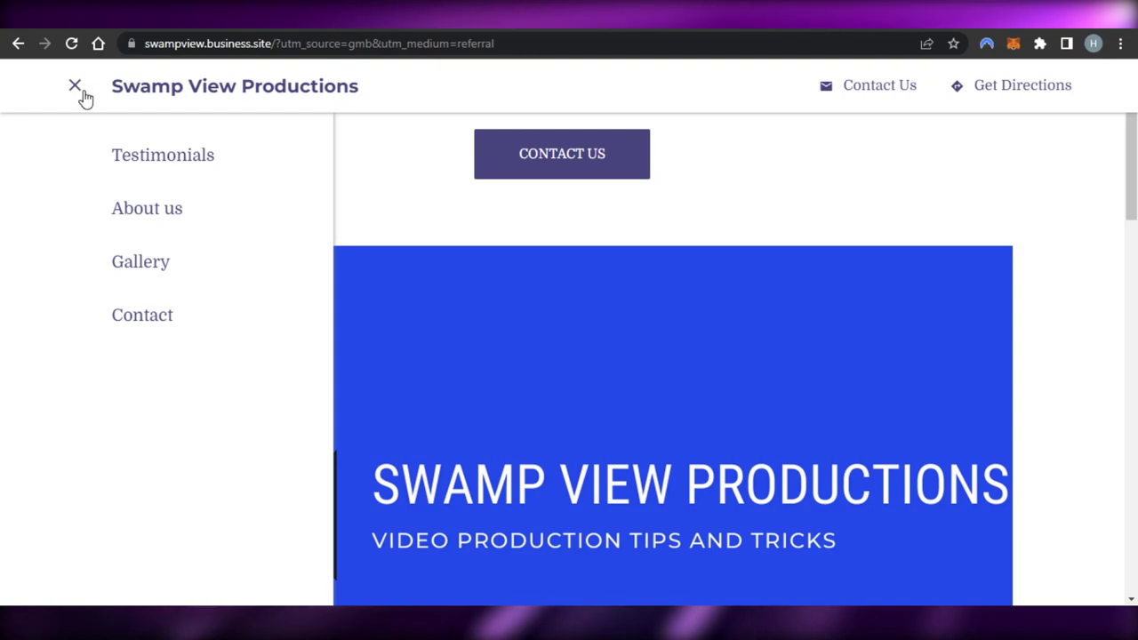
pyautogui.click(76, 87)
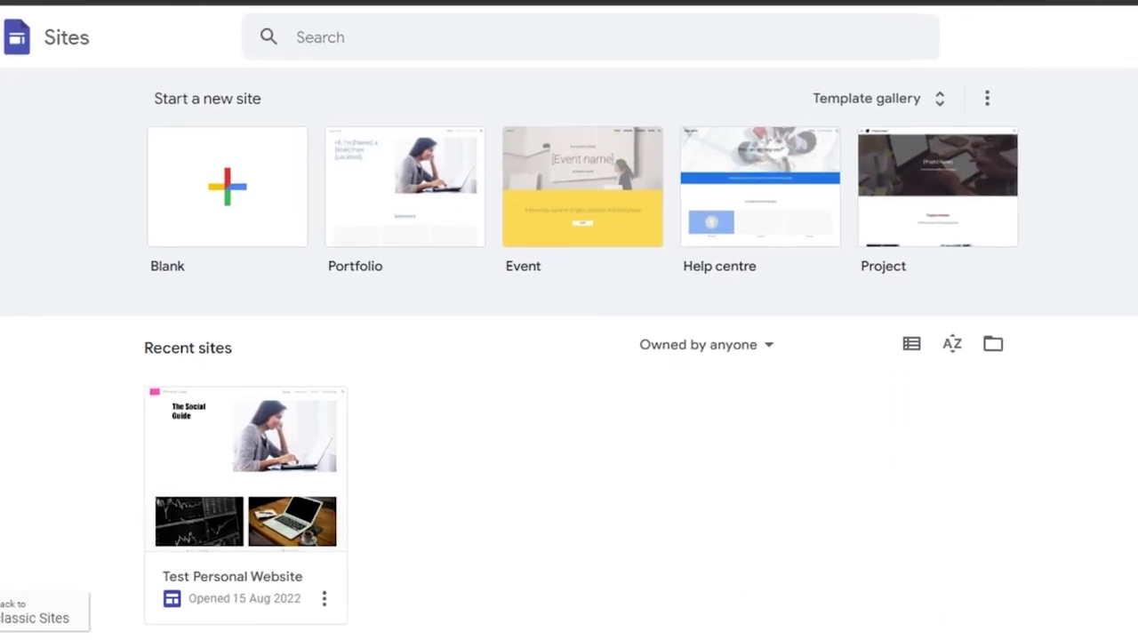
# - Create a blank site and apply the Vision theme after trying Aristotle and Diplomat
pyautogui.click(201, 178)
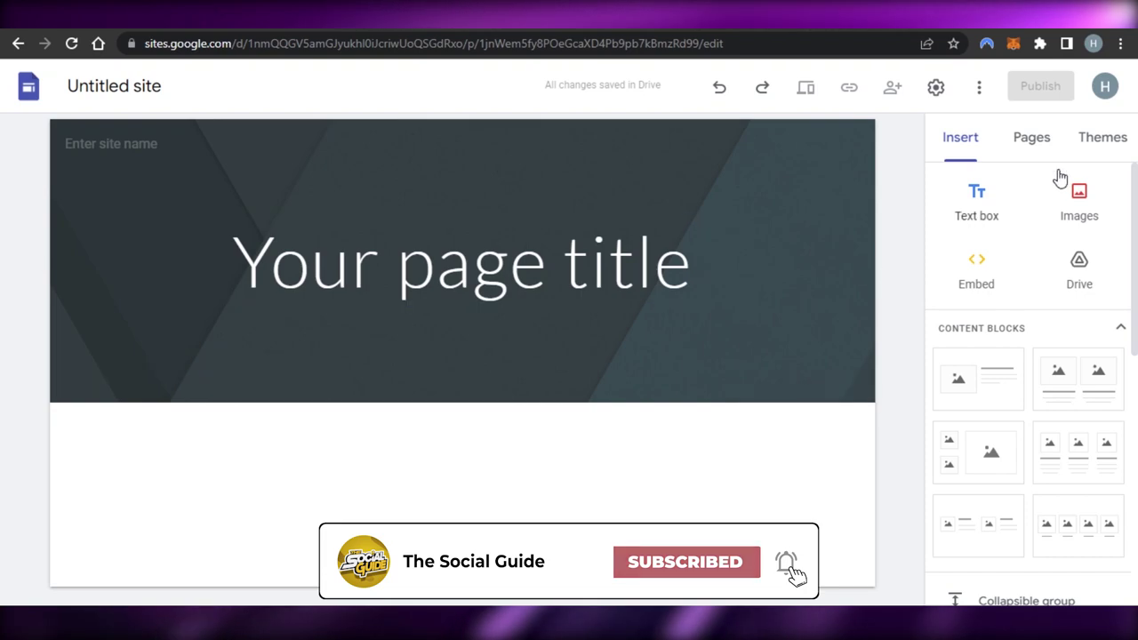
pyautogui.click(1113, 142)
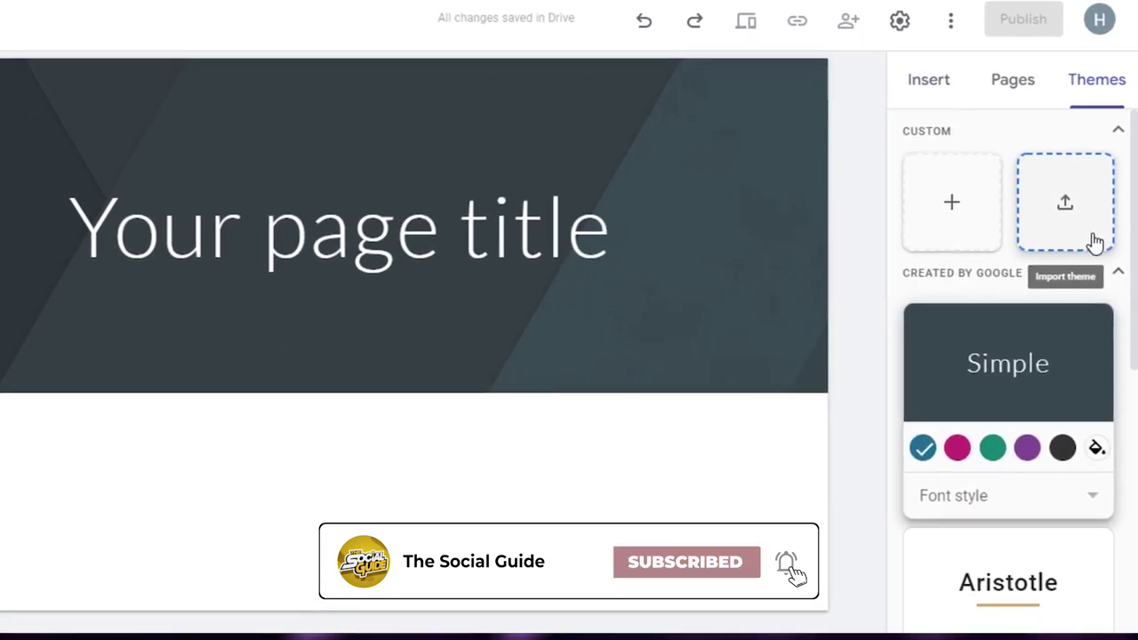
pyautogui.scroll(-4, 1000, 356)
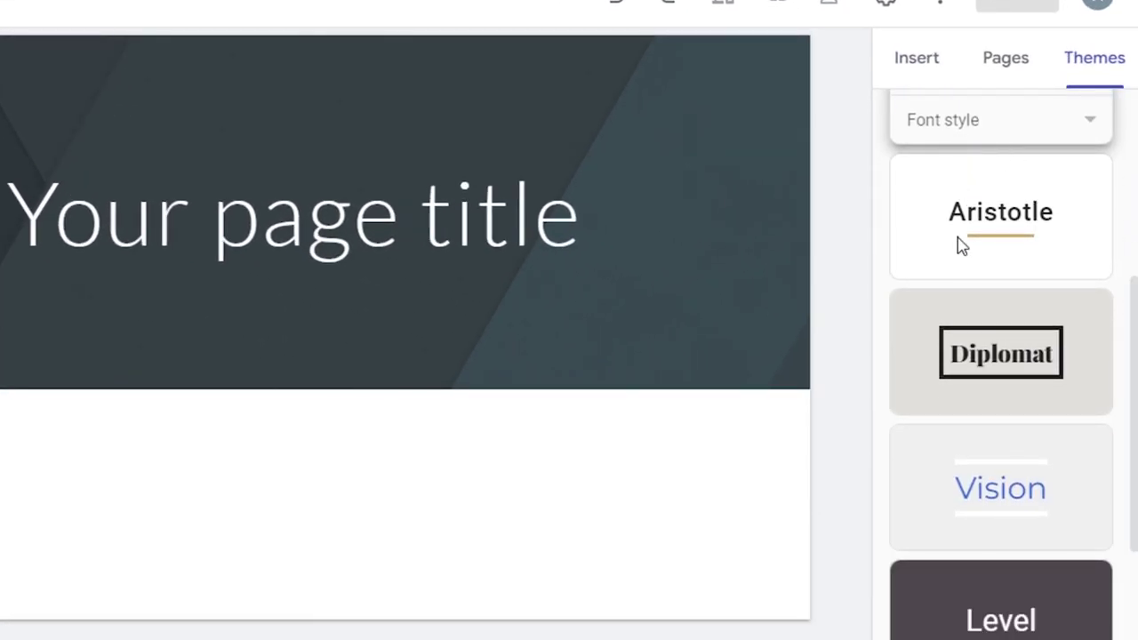
pyautogui.click(962, 246)
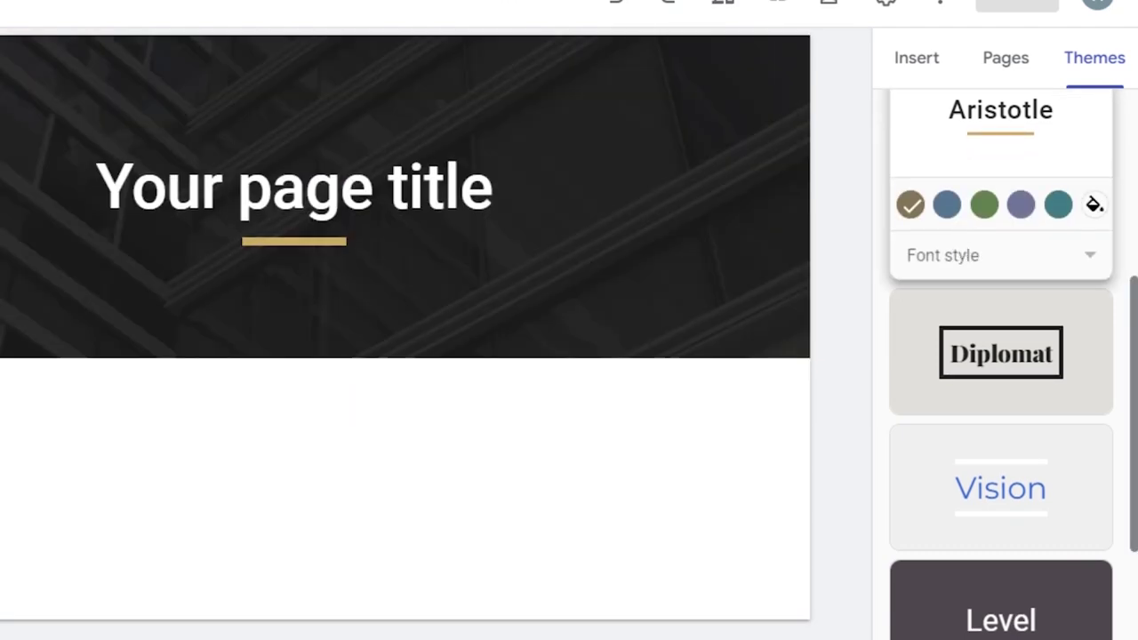
pyautogui.scroll(-1, 1000, 355)
pyautogui.click(920, 296)
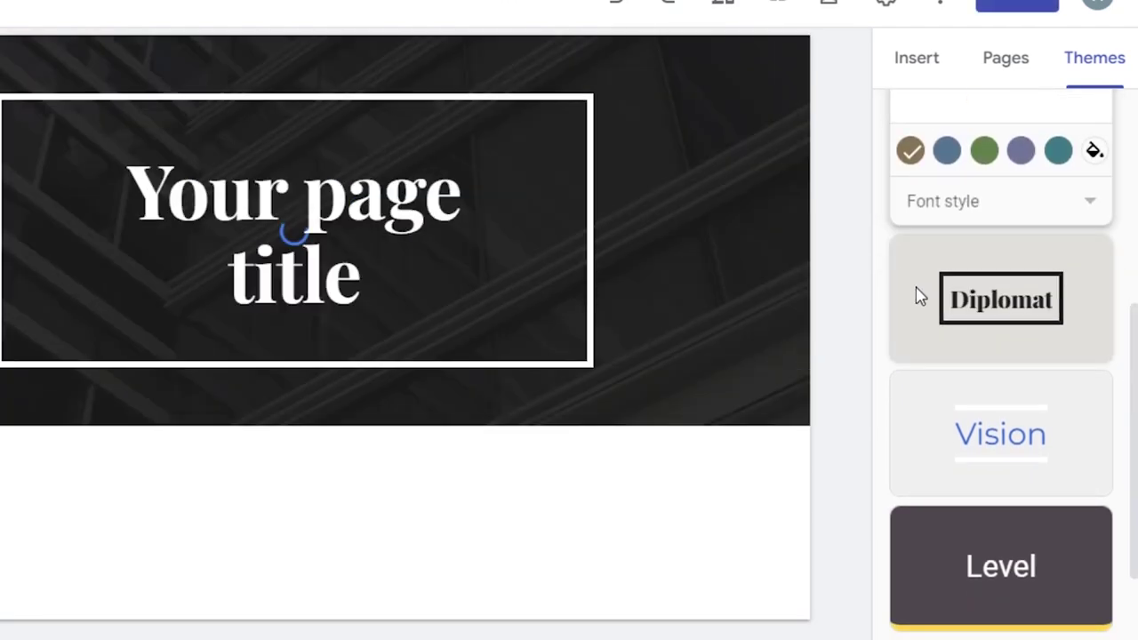
pyautogui.scroll(-2, 1032, 379)
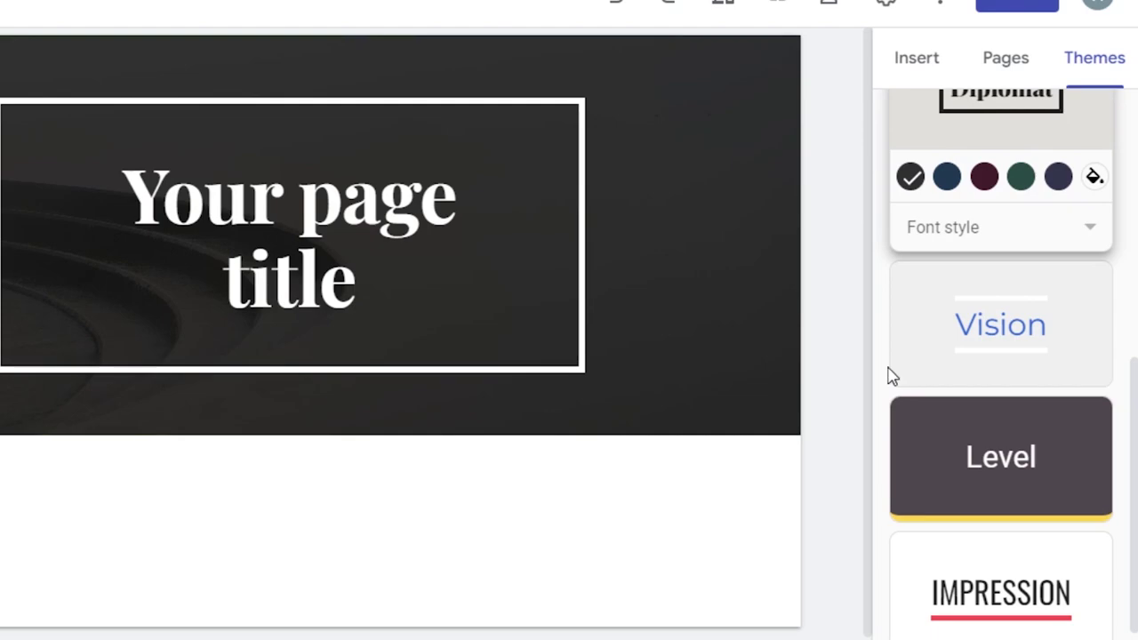
pyautogui.click(922, 372)
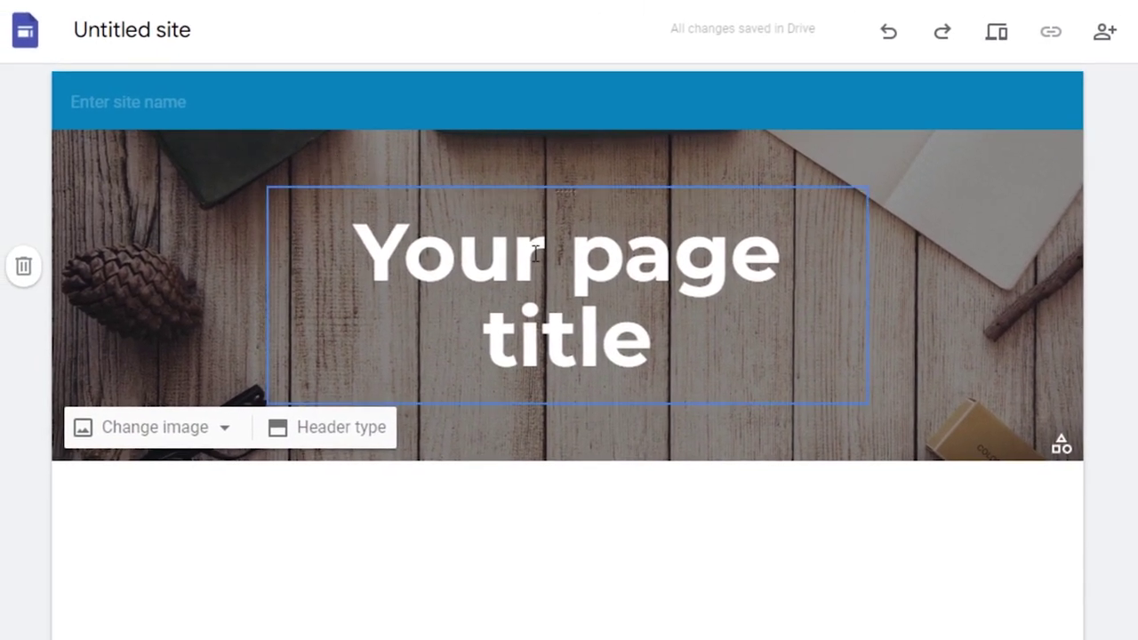
# - Title the header 'My Sway Closet' and name the site 'my sway closet'
pyautogui.click(685, 334)
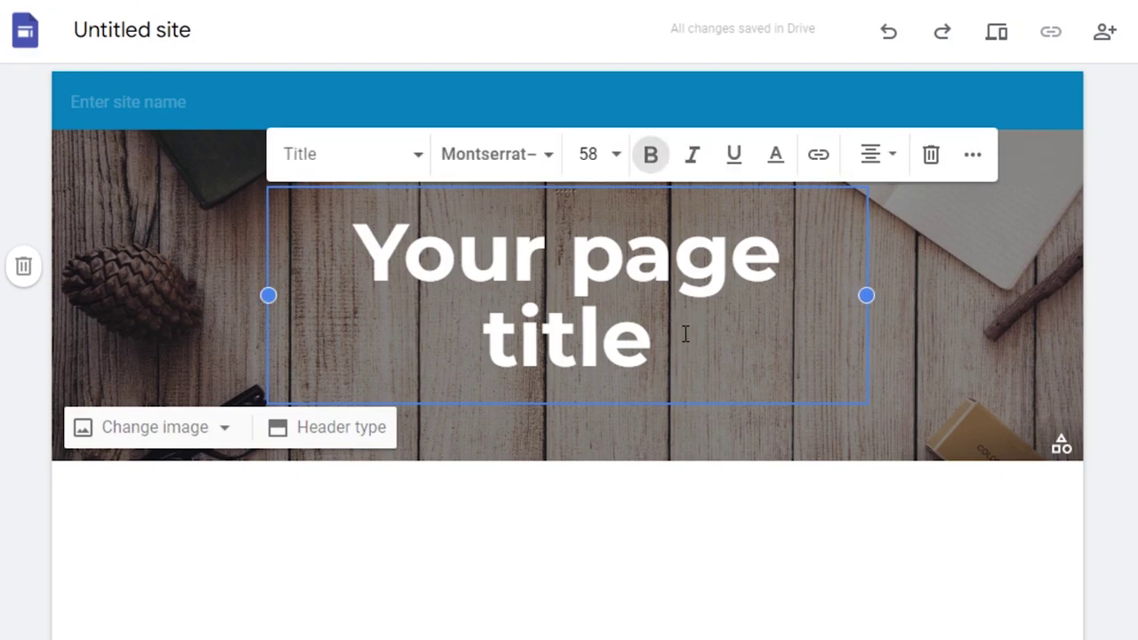
pyautogui.press('BackSpace')
pyautogui.press('BackSpace')
pyautogui.press('BackSpace')
pyautogui.press('BackSpace')
pyautogui.press('BackSpace')
pyautogui.press('BackSpace')
pyautogui.press('BackSpace')
pyautogui.press('BackSpace')
pyautogui.press('BackSpace')
pyautogui.press('BackSpace')
pyautogui.press('BackSpace')
pyautogui.press('BackSpace')
pyautogui.press('BackSpace')
pyautogui.press('BackSpace')
pyautogui.press('BackSpace')
pyautogui.write('My Sway Closet')
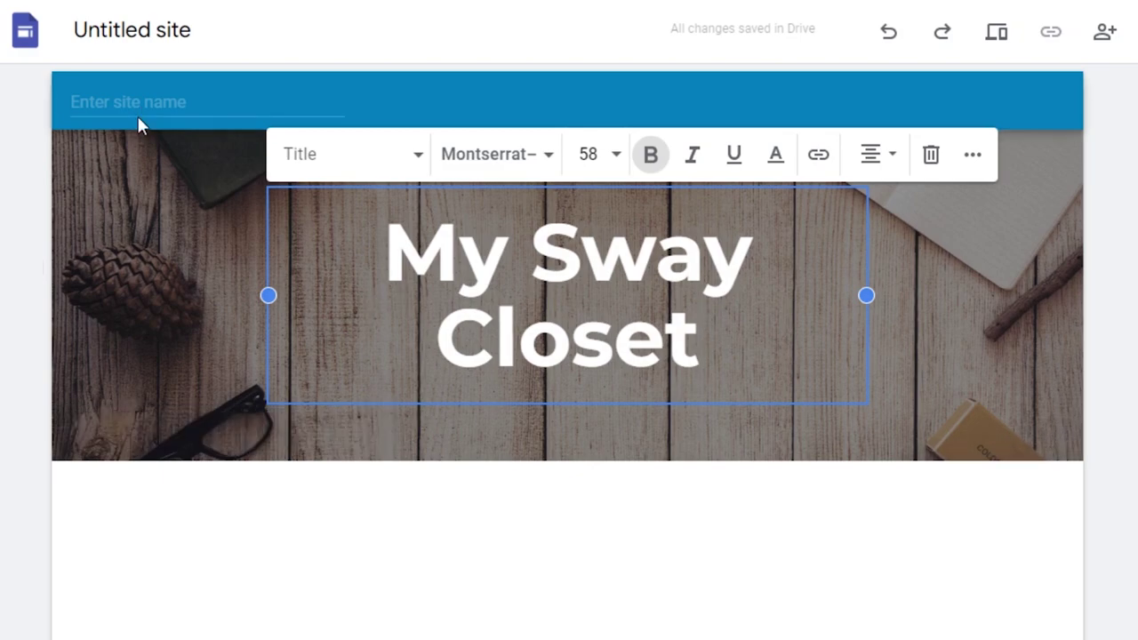
pyautogui.click(124, 92)
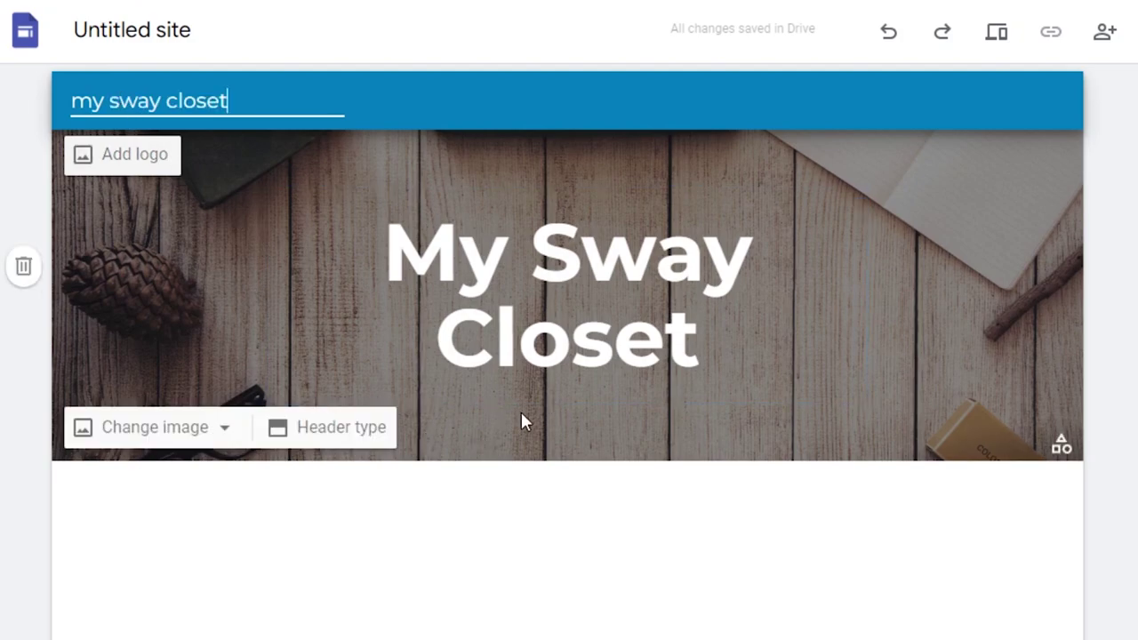
pyautogui.click(571, 291)
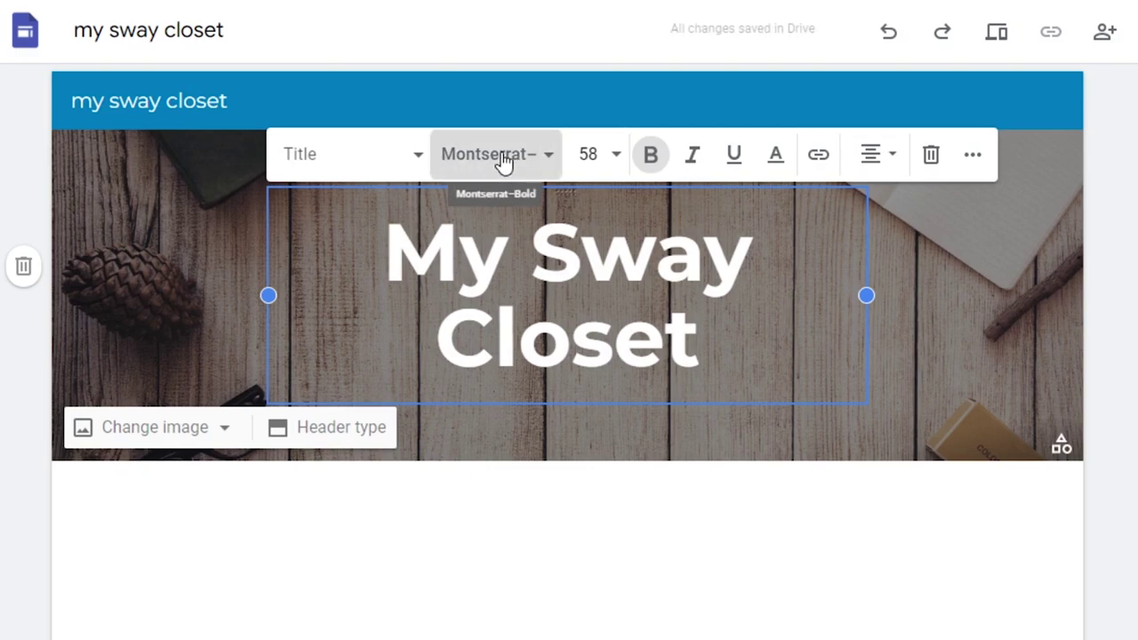
# - Try the Amatic SC font and text colours on the title, then reselect the whole title
pyautogui.click(535, 165)
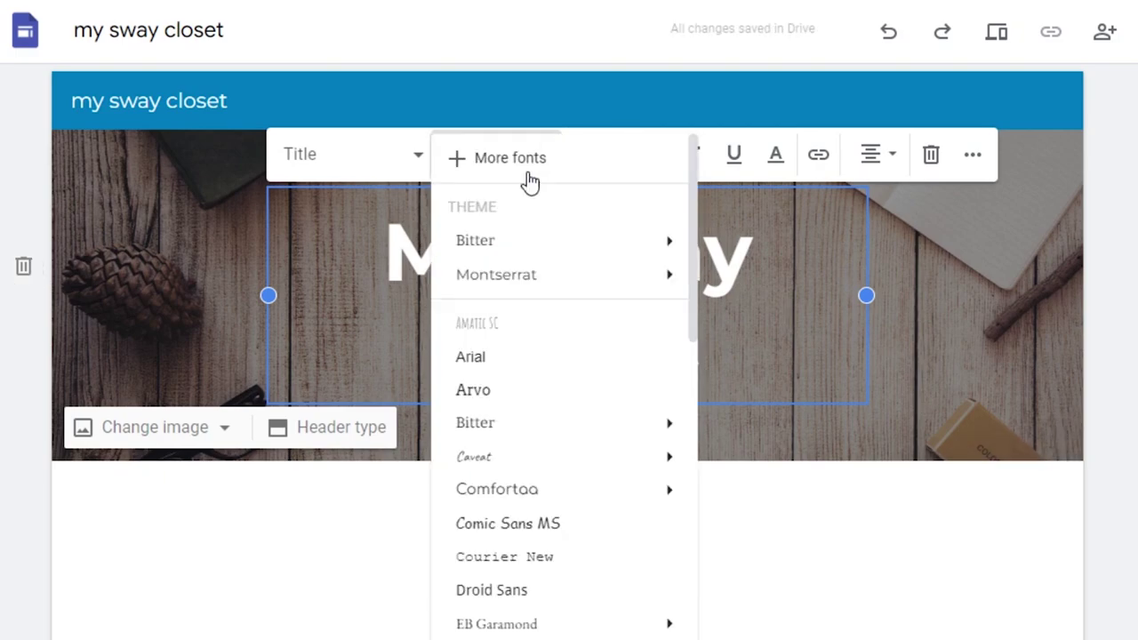
pyautogui.click(529, 325)
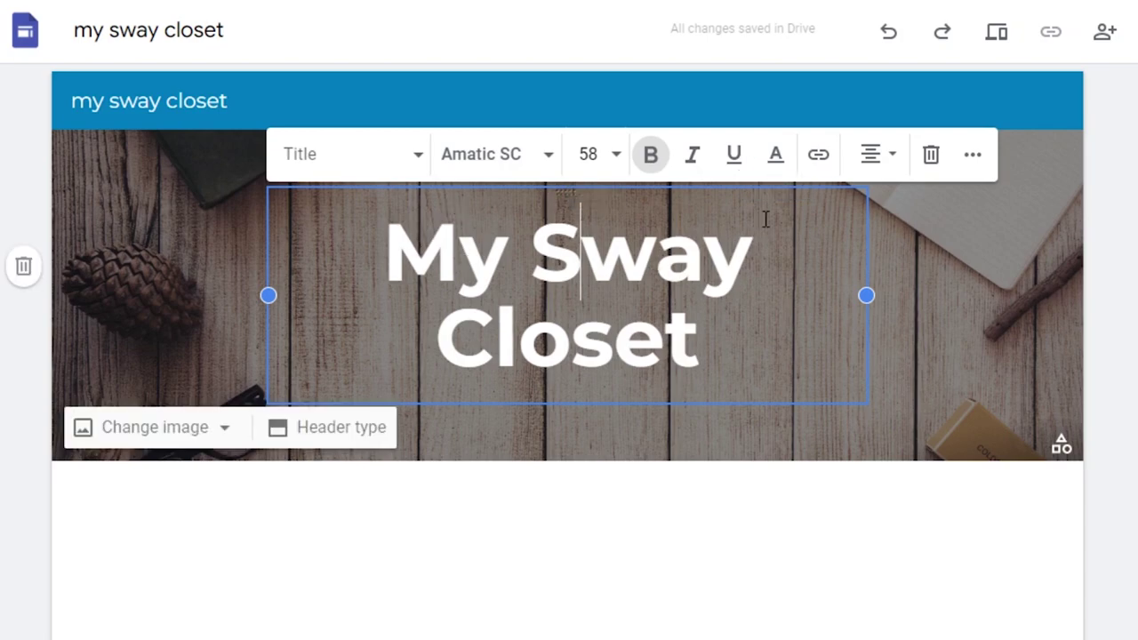
pyautogui.click(777, 158)
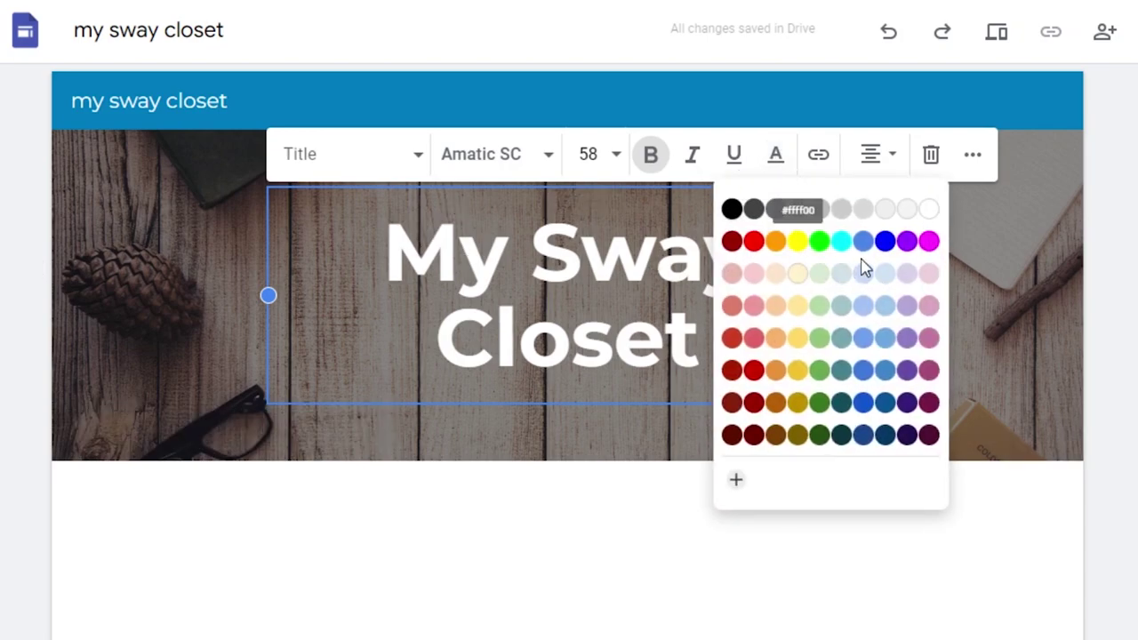
pyautogui.click(885, 243)
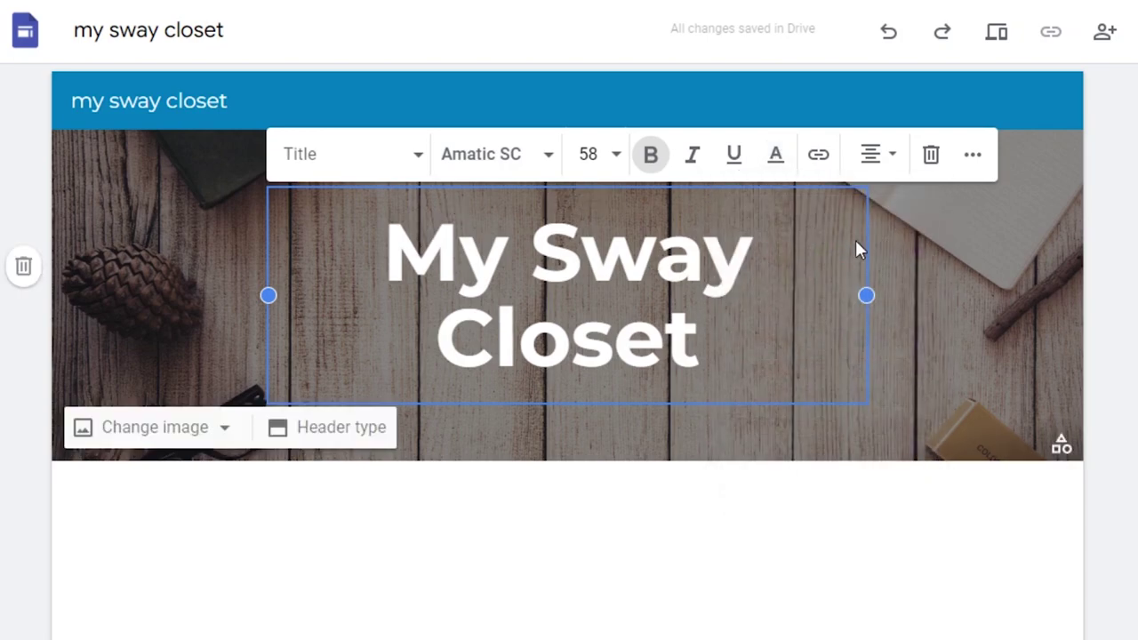
pyautogui.moveTo(384, 242); pyautogui.dragTo(754, 352)
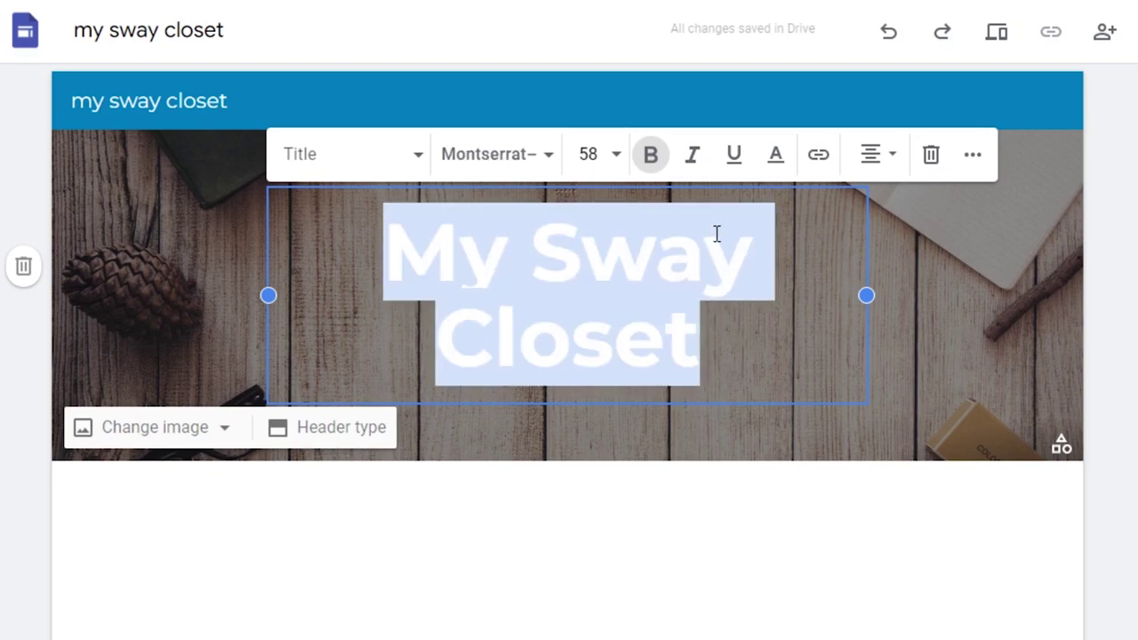
# - Finish the black title styling and bring up the Insert panel's content blocks
pyautogui.press('Escape')
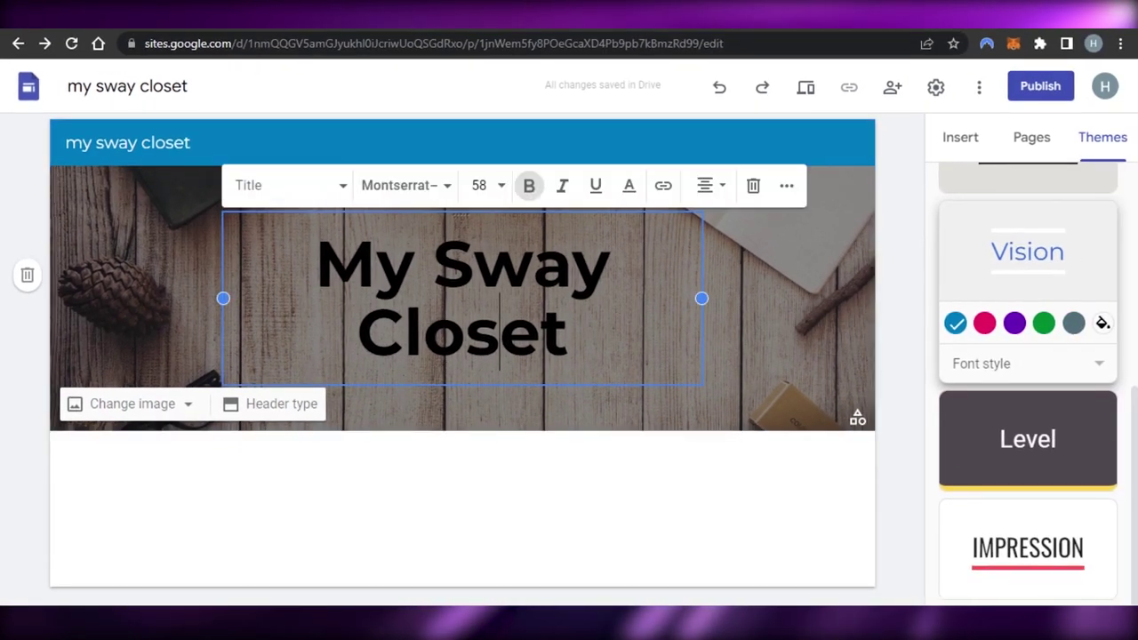
pyautogui.click(906, 399)
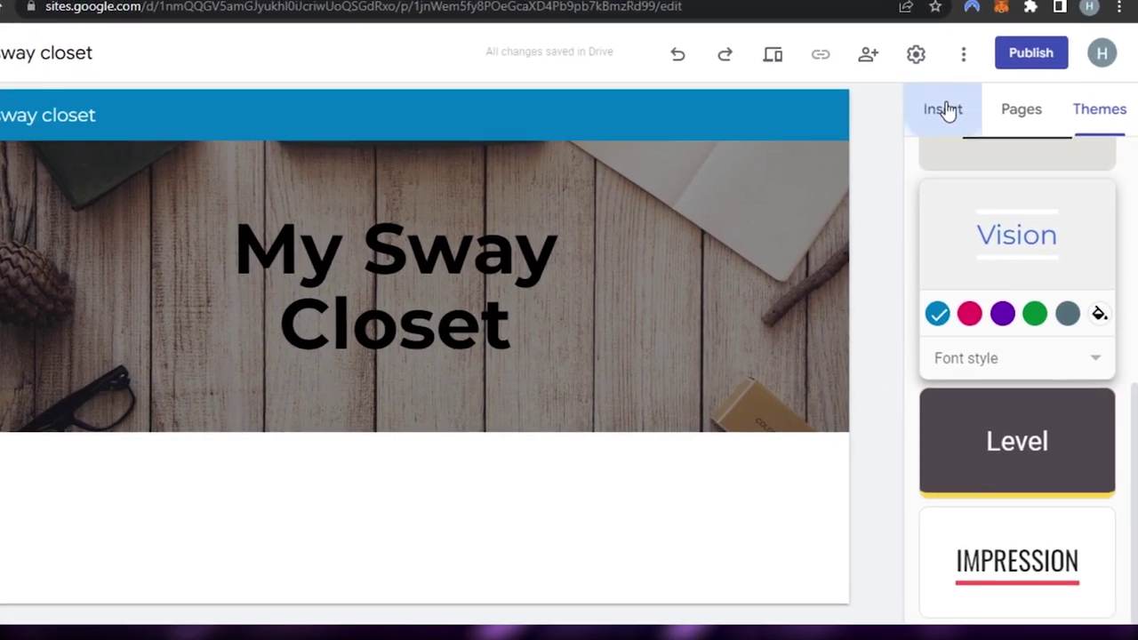
pyautogui.click(974, 139)
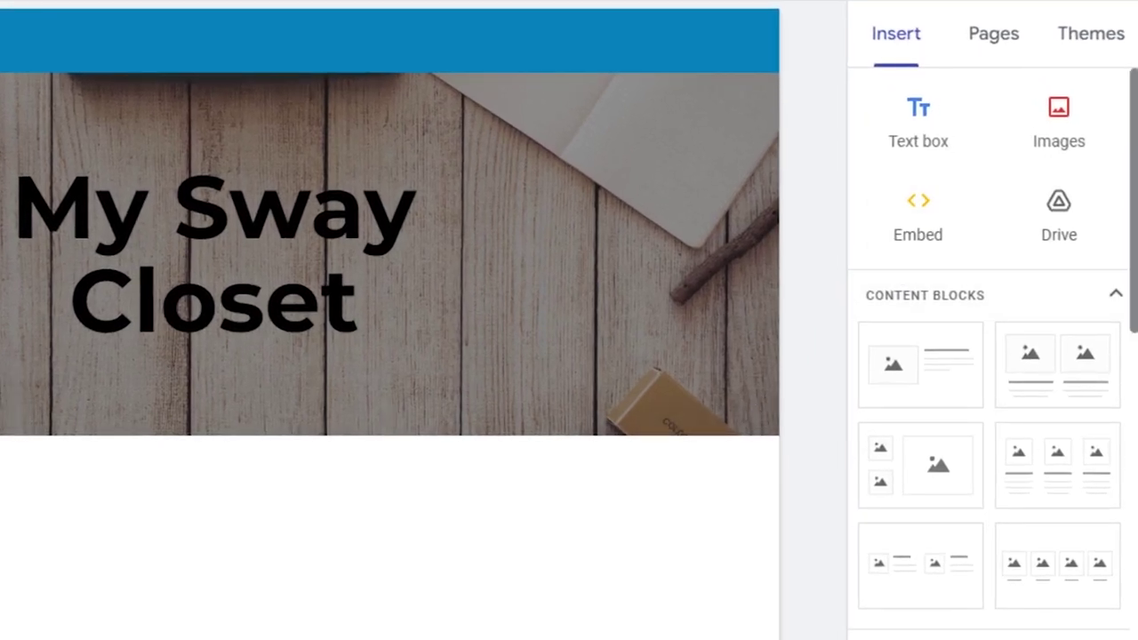
pyautogui.scroll(-1, 987, 356)
pyautogui.scroll(1, 987, 355)
# - Insert an empty text box just below the header
pyautogui.scroll(-2, 1135, 355)
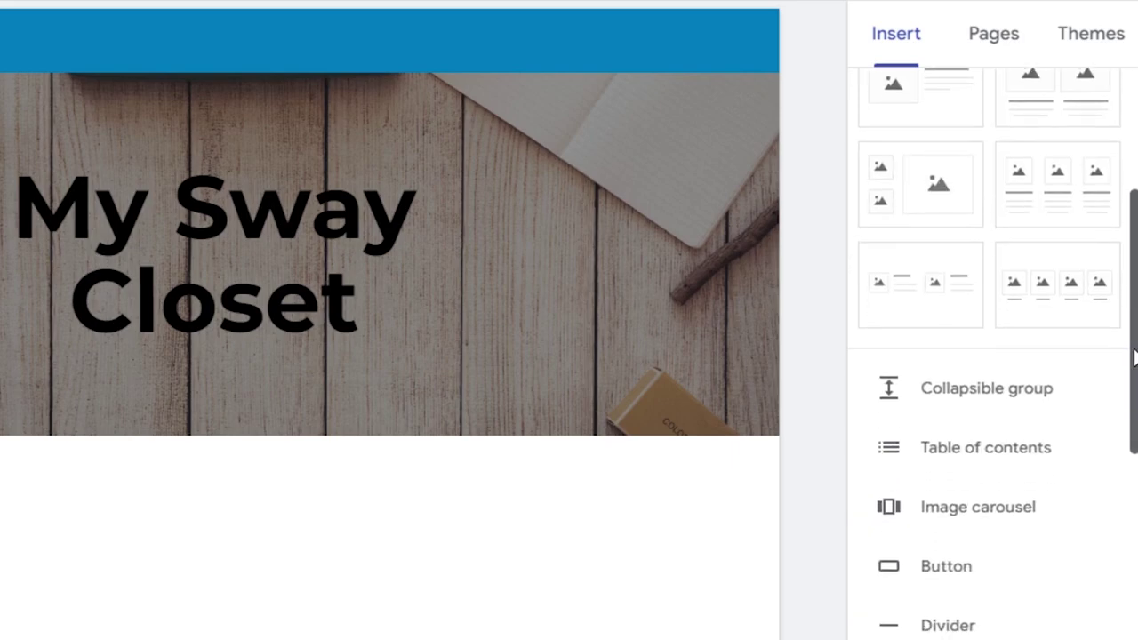
pyautogui.scroll(-6, 1135, 355)
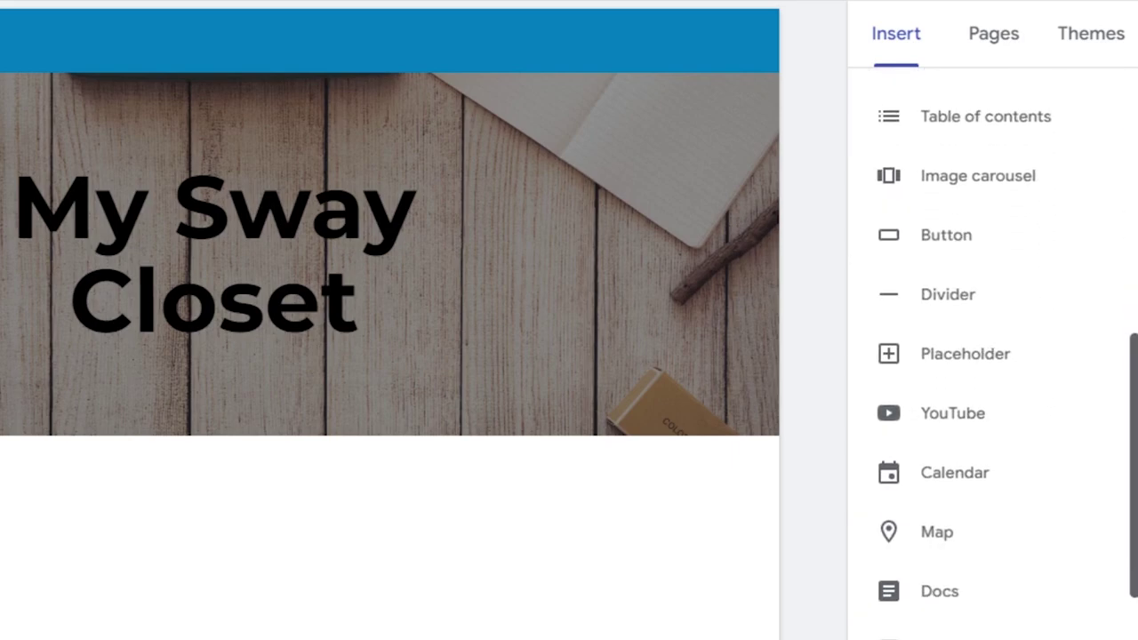
pyautogui.scroll(10, 987, 355)
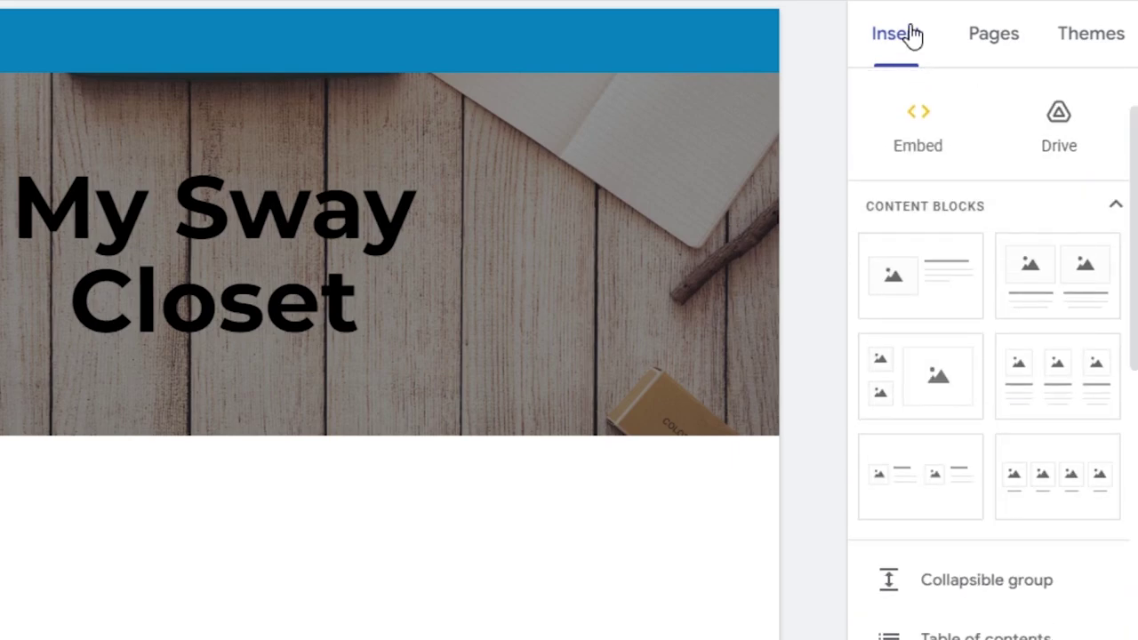
pyautogui.scroll(-6, 987, 356)
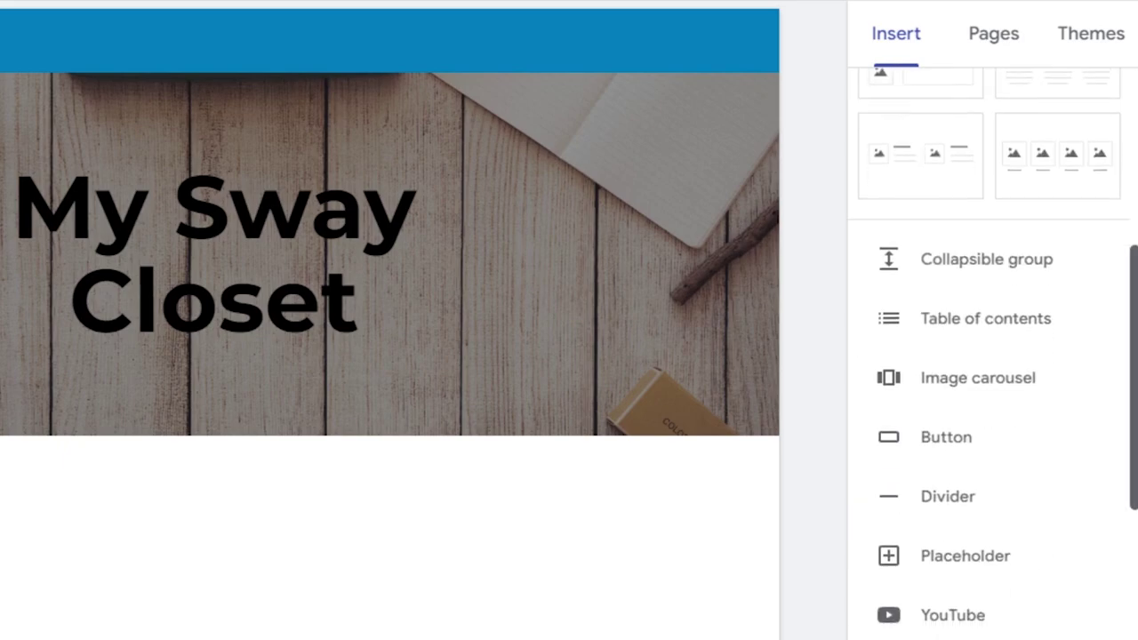
pyautogui.scroll(-4, 987, 356)
pyautogui.scroll(12, 987, 356)
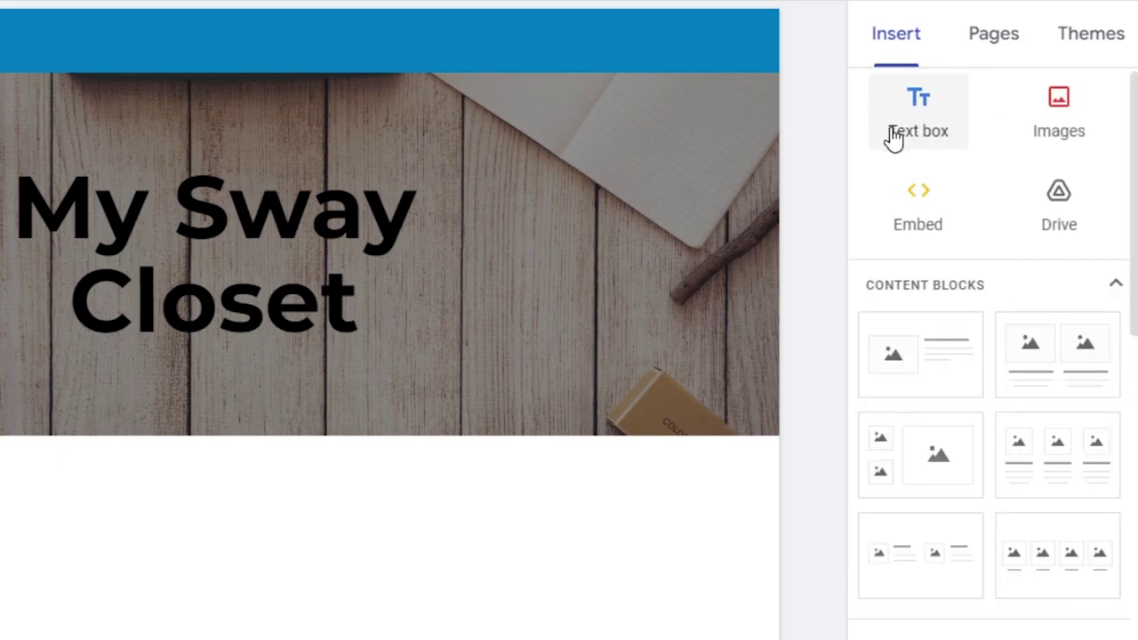
pyautogui.click(947, 104)
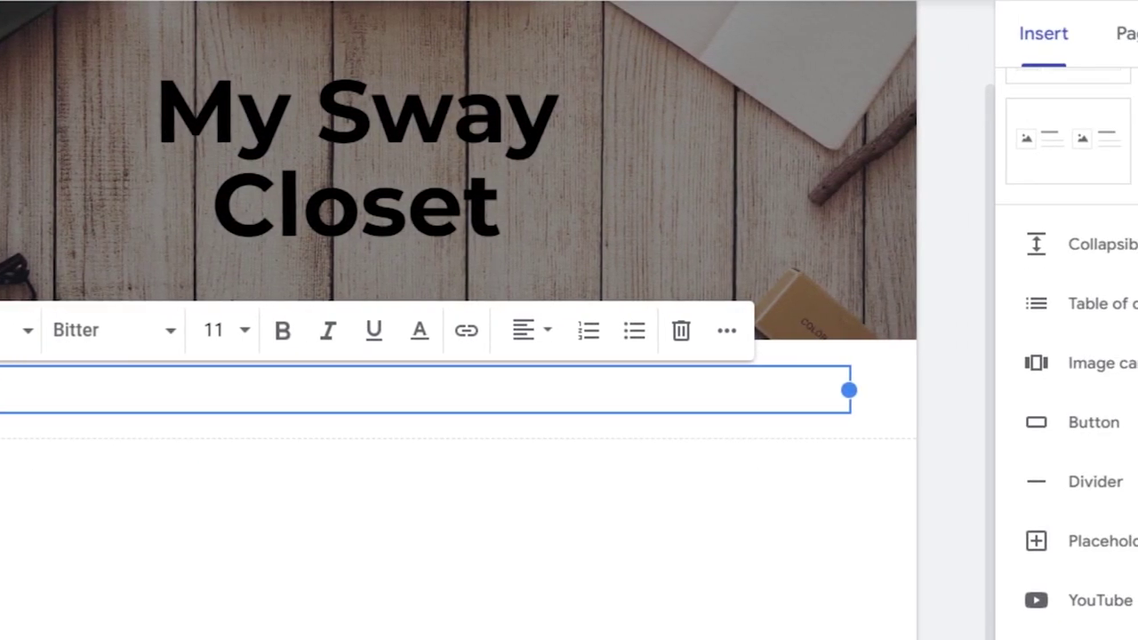
pyautogui.scroll(-3, 987, 355)
pyautogui.scroll(3, 1026, 427)
# - Insert a 'Contact us' button linking to the Google Business page and centre it
pyautogui.click(1023, 440)
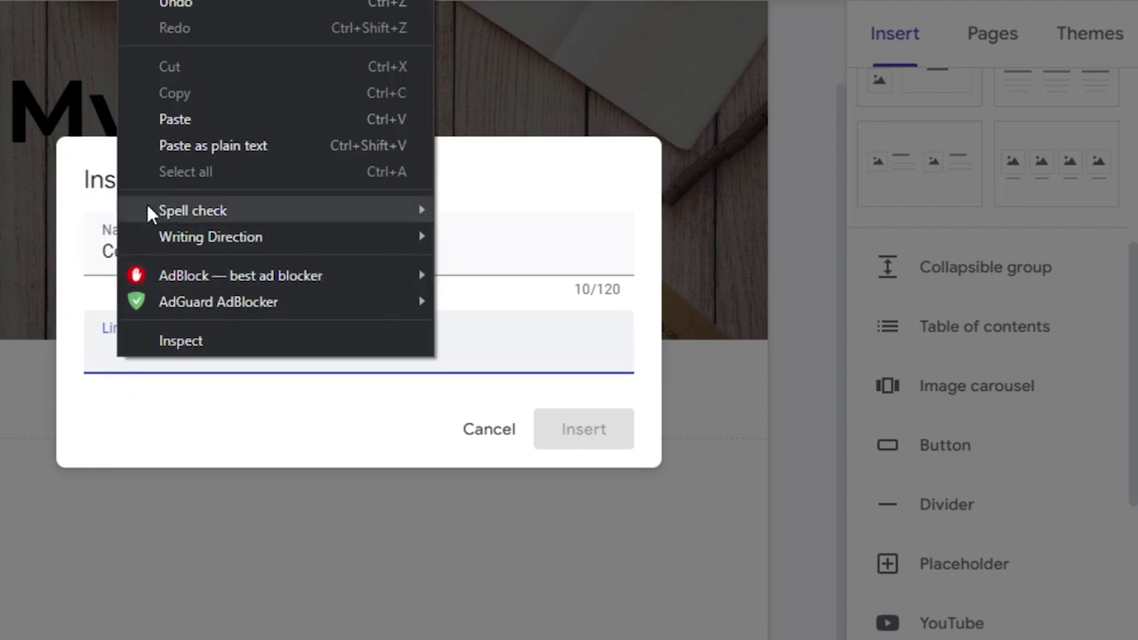
pyautogui.click(144, 145)
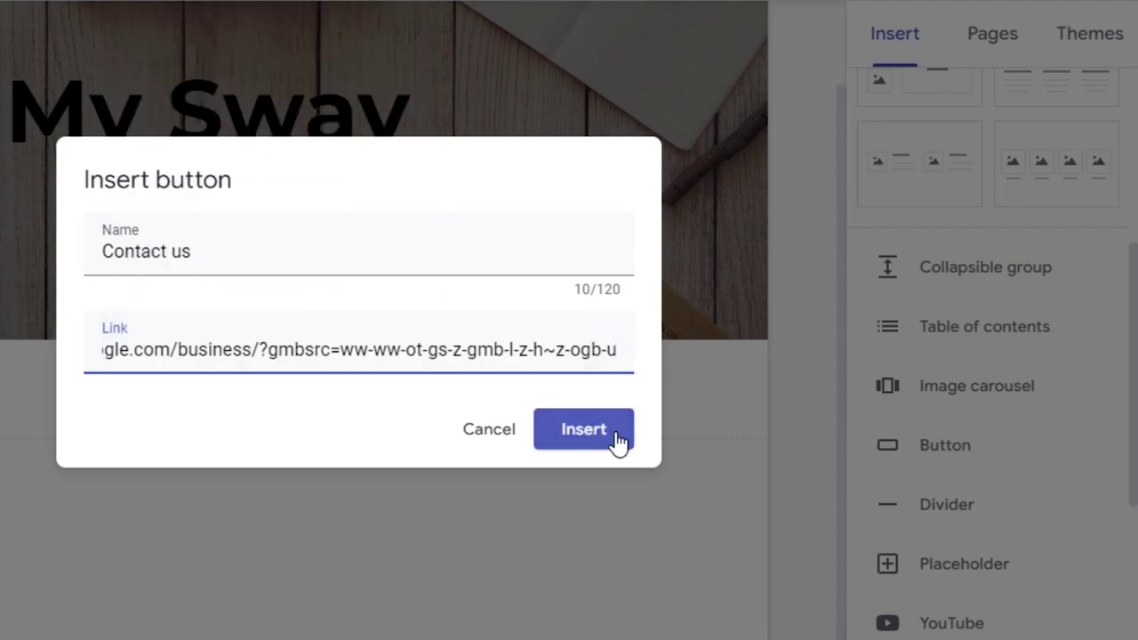
pyautogui.click(616, 439)
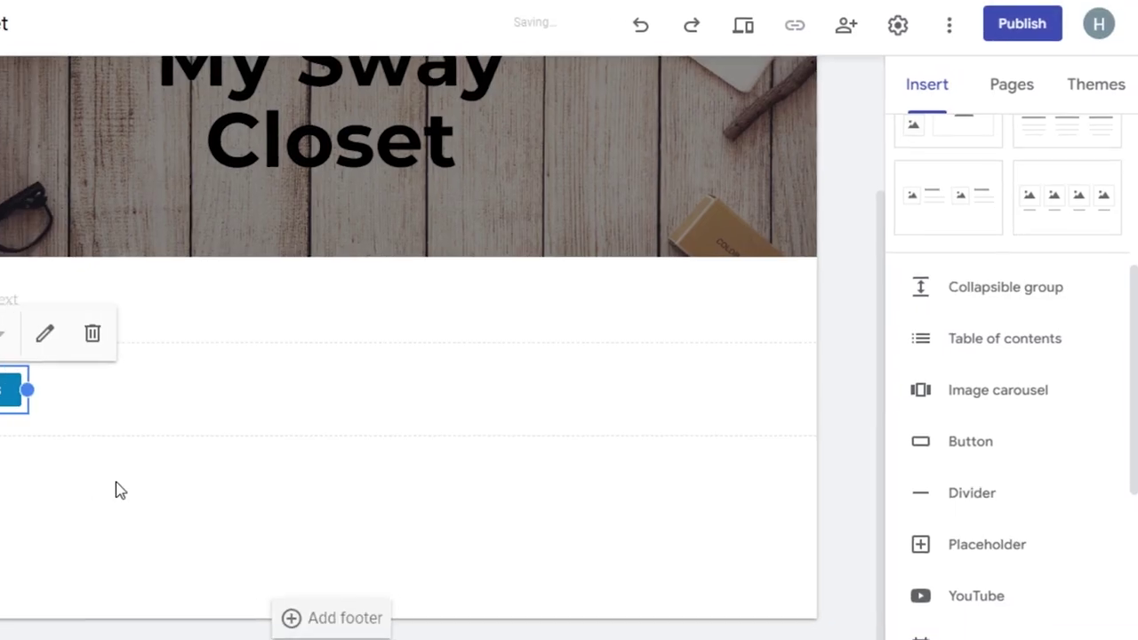
pyautogui.moveTo(66, 391); pyautogui.dragTo(483, 390)
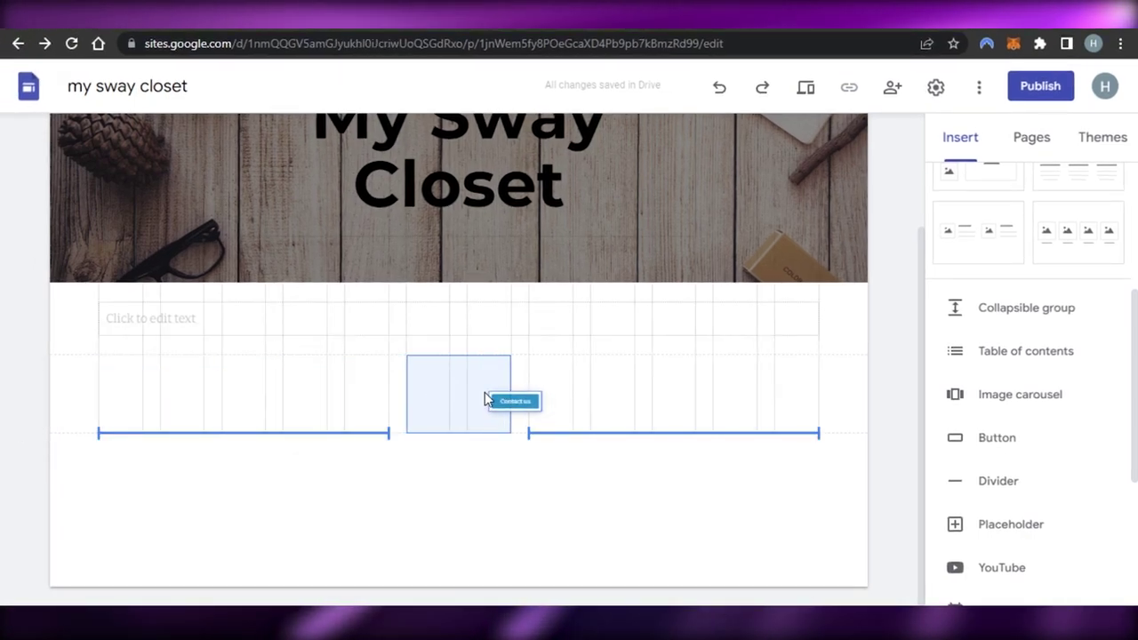
pyautogui.click(210, 319)
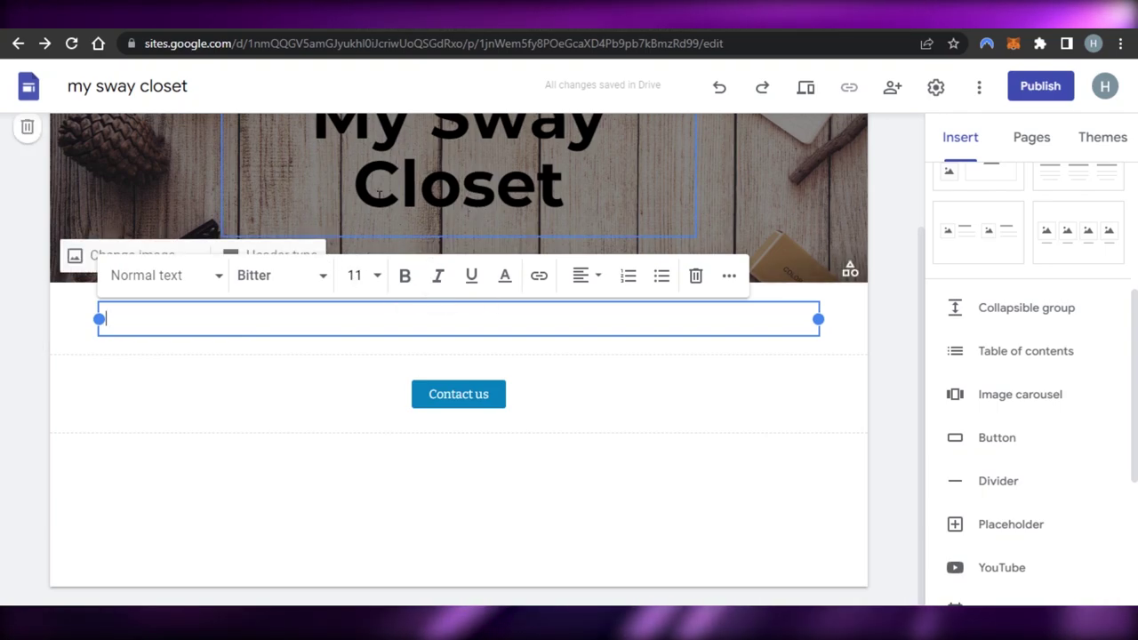
# - Paste the My Sway Closet women's clothing store description into the text box
pyautogui.write("My sway closet is a clothing store. Welcome to the official Sway Closet online store in USA. Shop from exclusive range of new arrivals & latest trends clothing for women in USA. That's why as the seasons change, so does the change in their attire. Especially with the onset of winter, they get the liberty to wear winter clothes.")
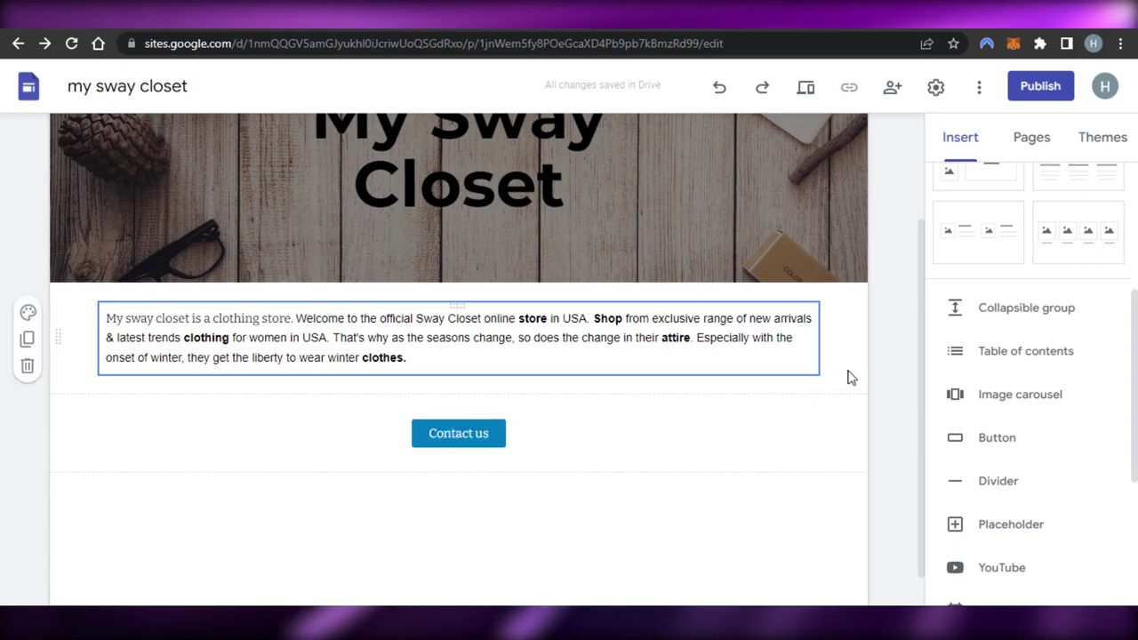
pyautogui.scroll(1, 1093, 223)
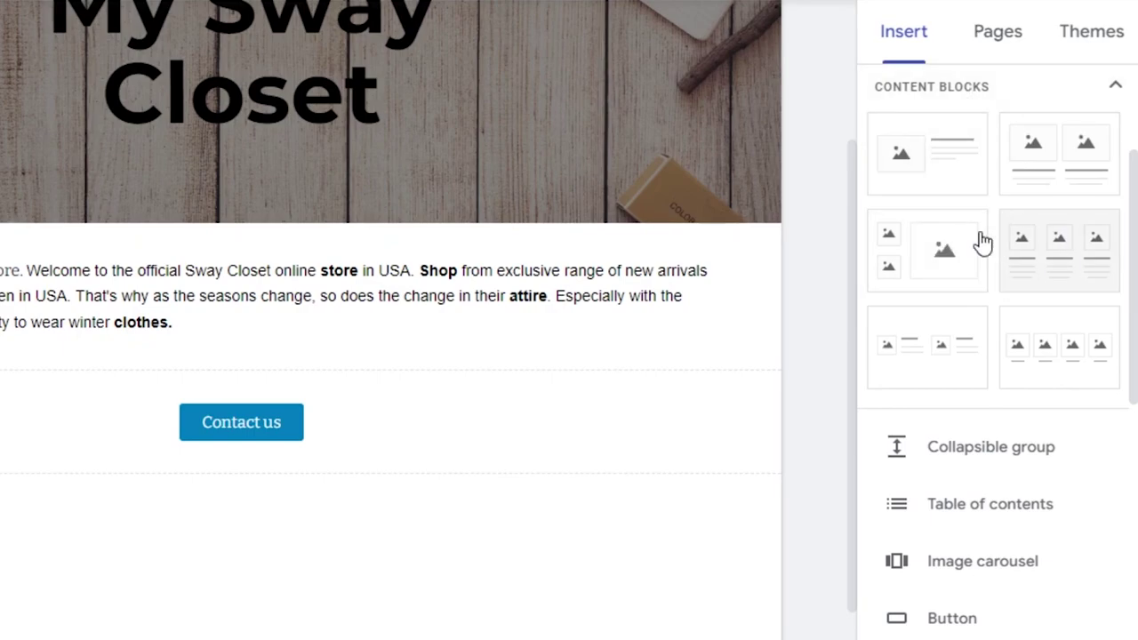
# - Add a four-image block and fill its slots with clothing photos from the image library
pyautogui.click(1086, 374)
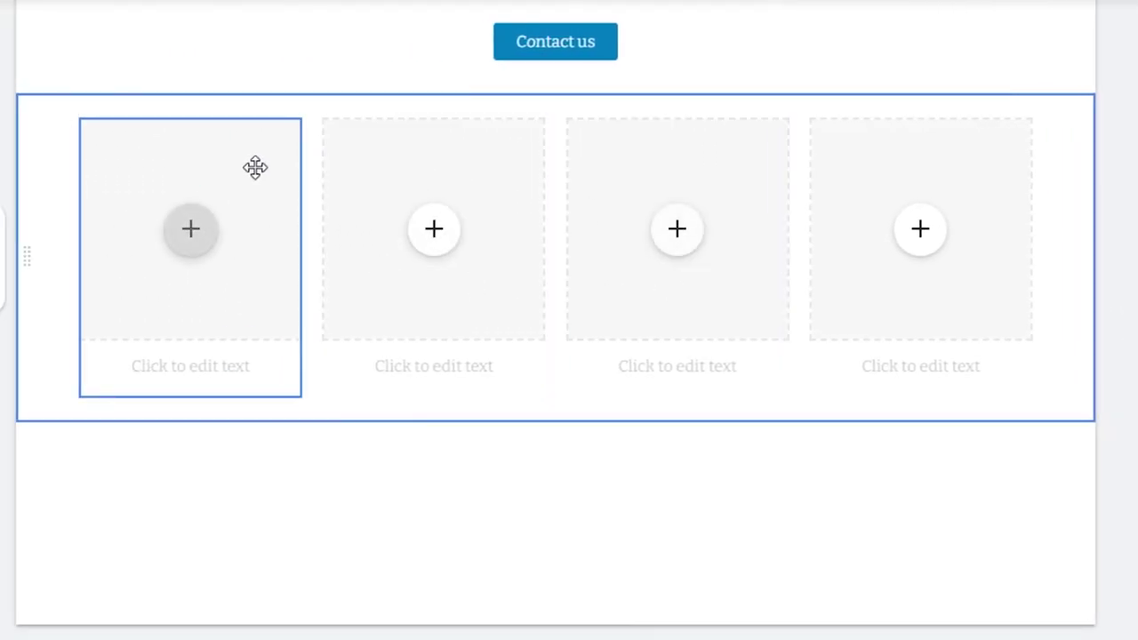
pyautogui.click(193, 230)
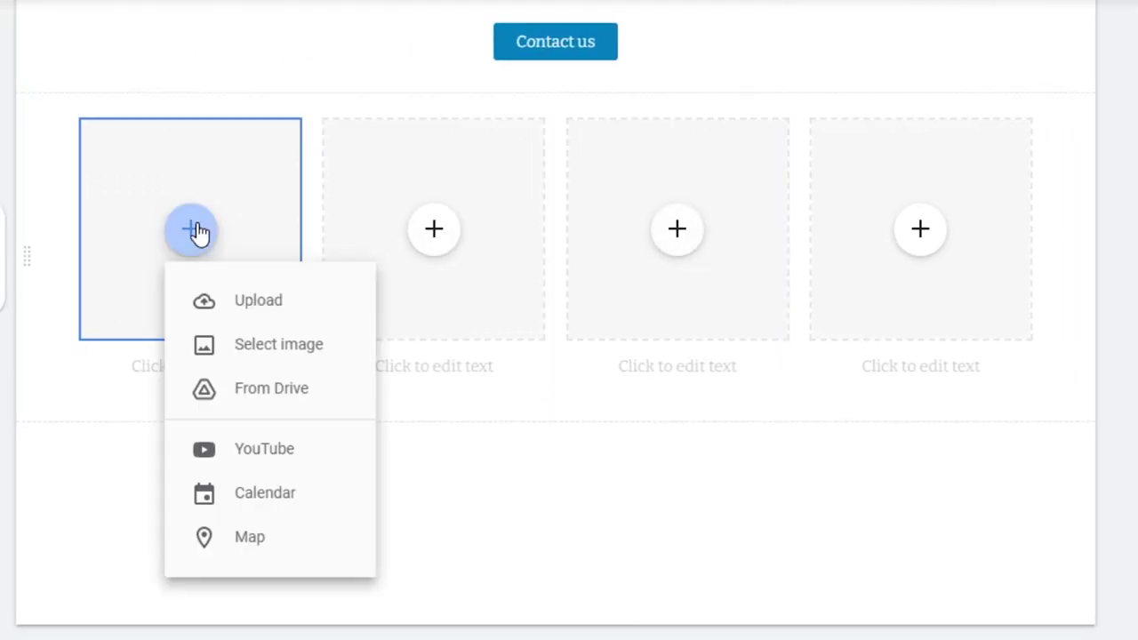
pyautogui.click(258, 345)
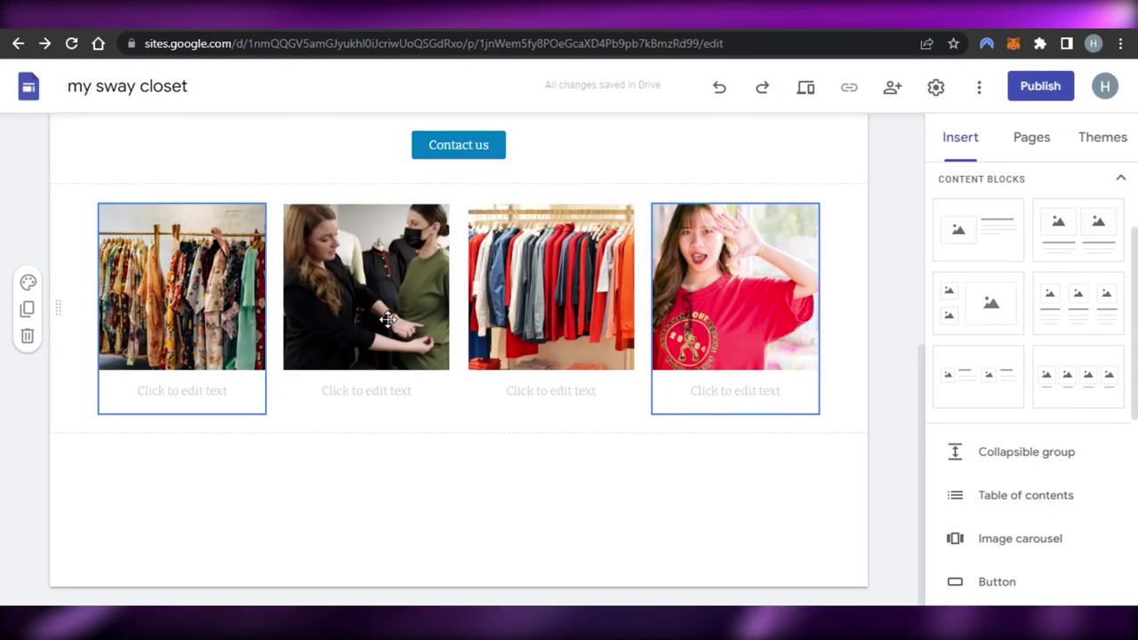
pyautogui.moveTo(925, 411)
pyautogui.mouseDown()
pyautogui.moveTo(929, 204)
pyautogui.moveTo(924, 412)
pyautogui.mouseUp()
pyautogui.click(195, 231)
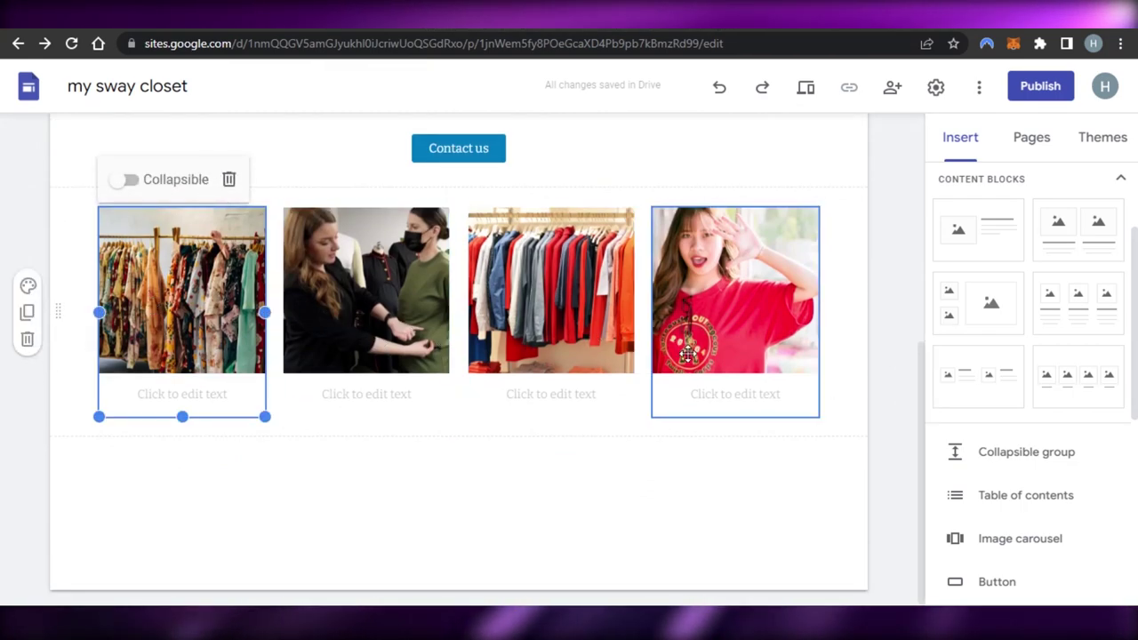
pyautogui.click(901, 331)
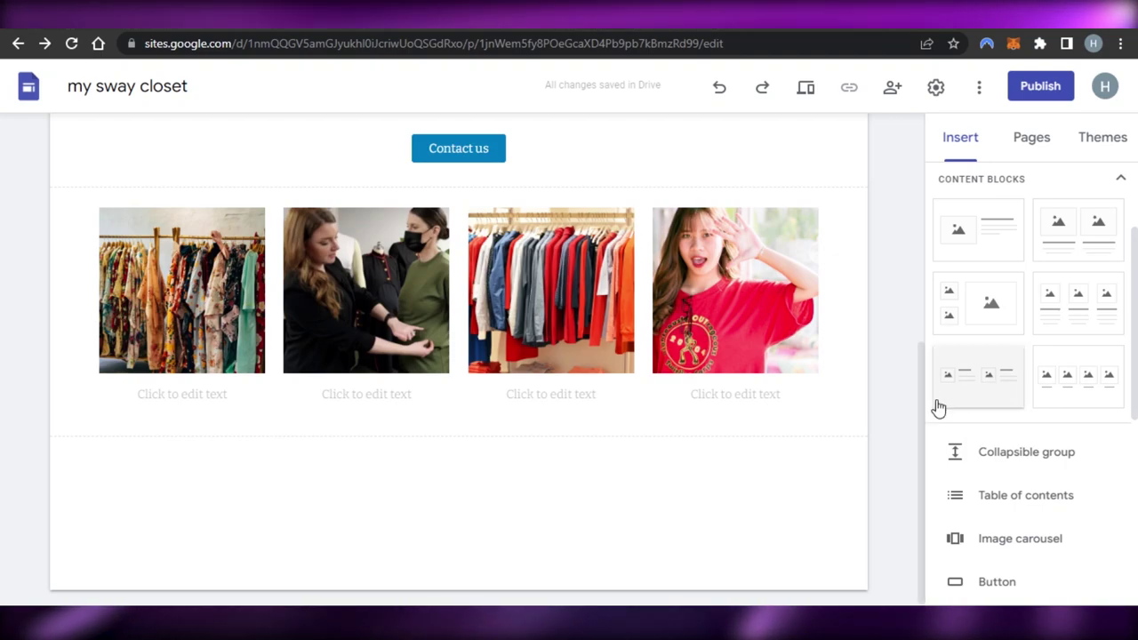
# - Recolour the 'My Sway Closet' header title text from black to dark purple
pyautogui.moveTo(927, 419); pyautogui.dragTo(937, 229)
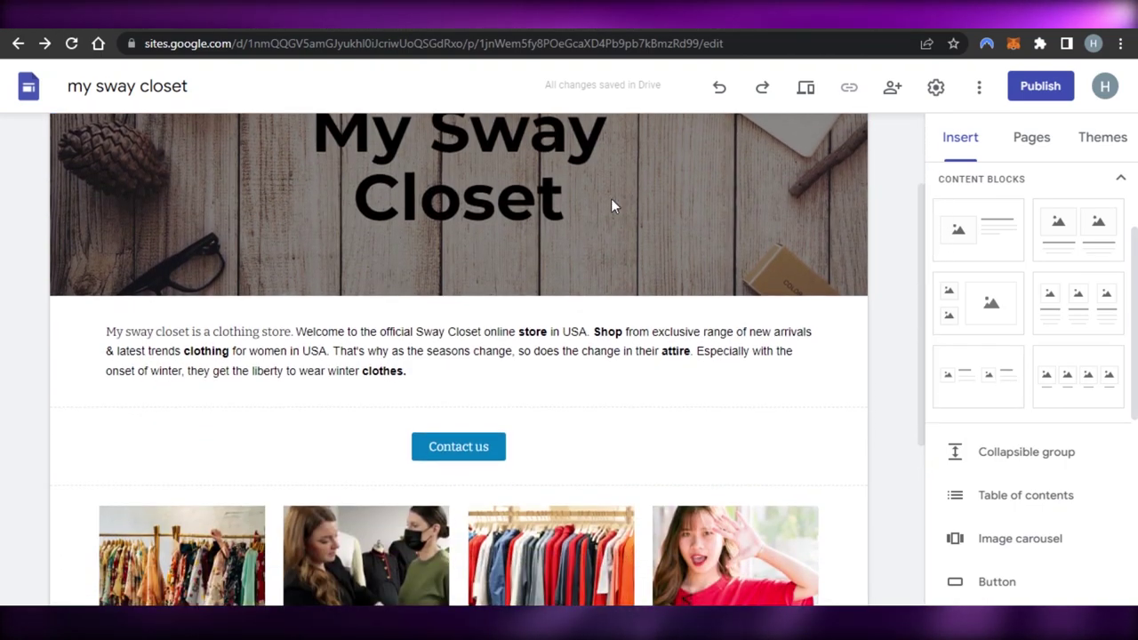
pyautogui.moveTo(919, 326); pyautogui.dragTo(919, 233)
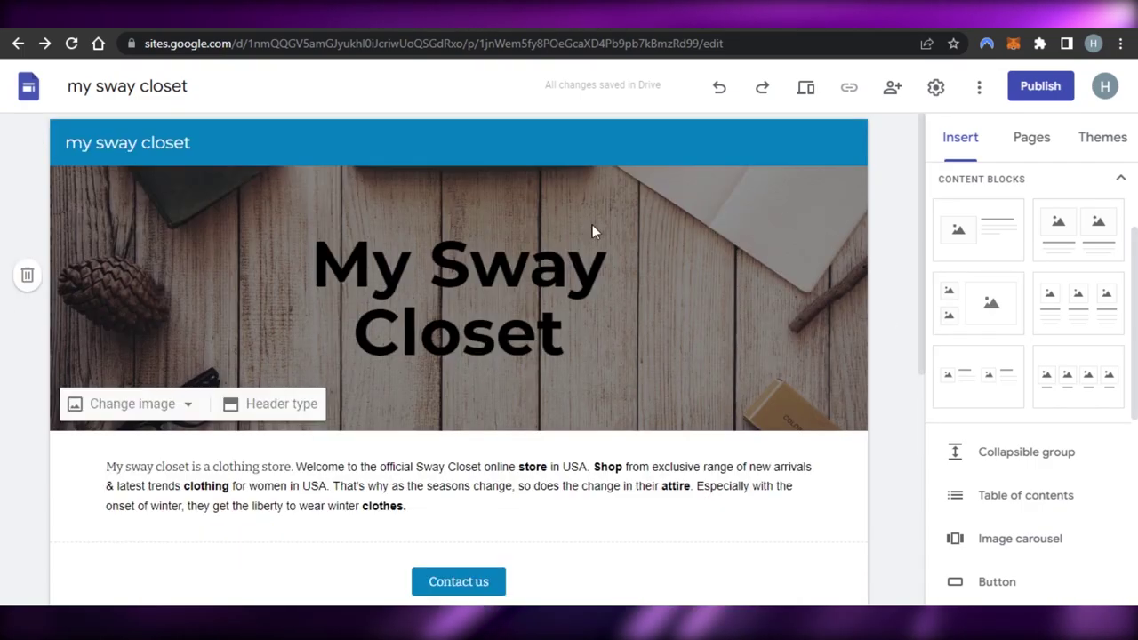
pyautogui.click(530, 248)
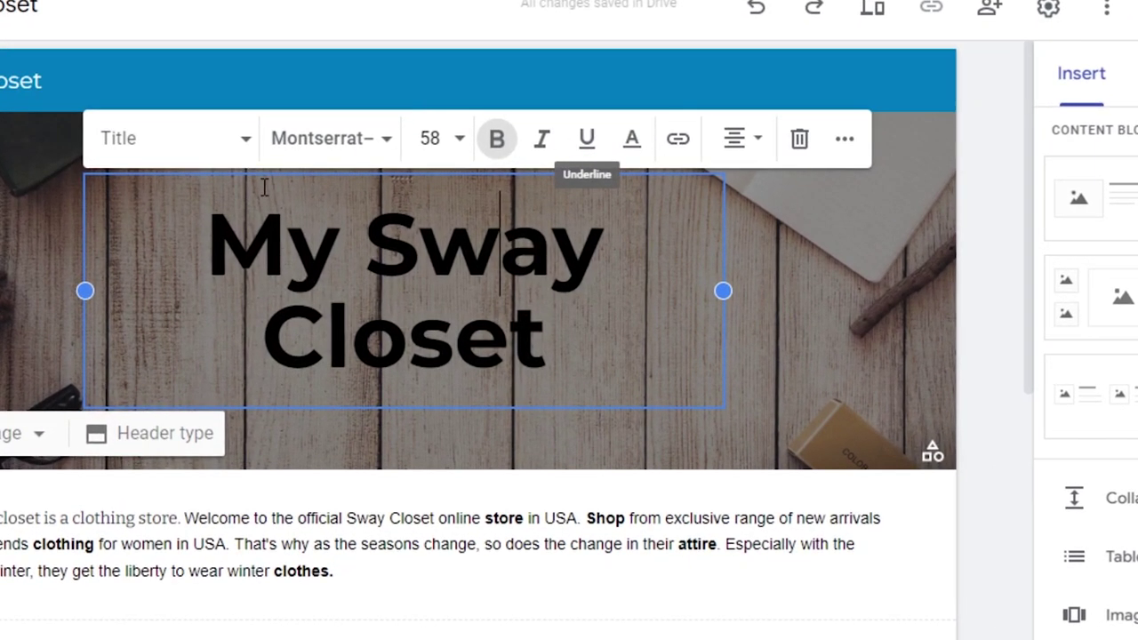
pyautogui.moveTo(208, 229); pyautogui.dragTo(509, 337)
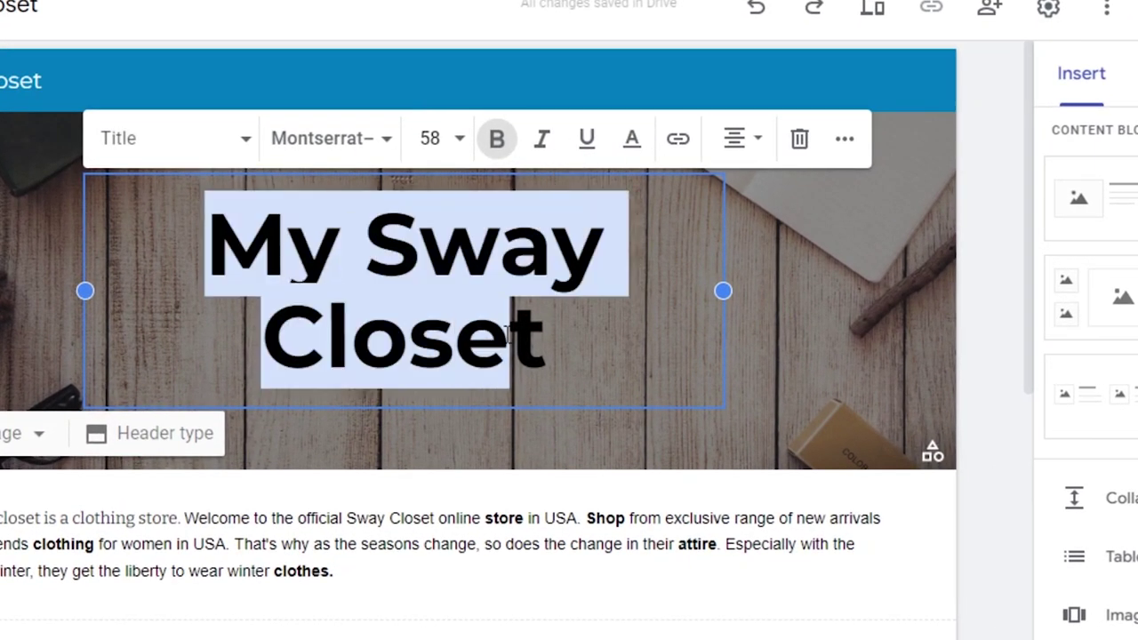
pyautogui.click(633, 140)
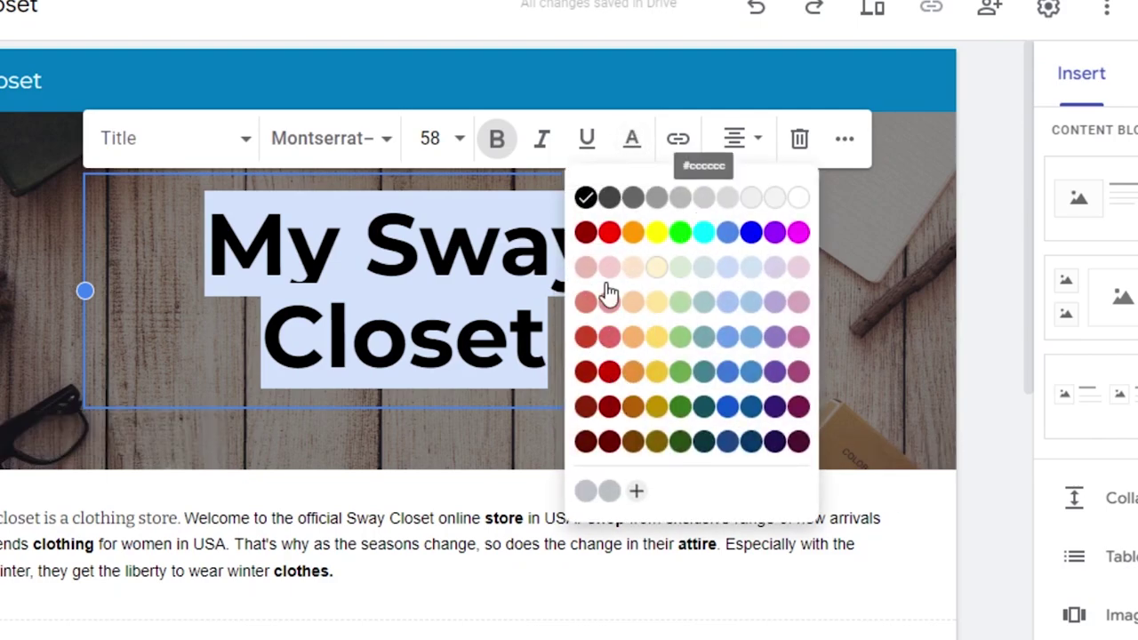
pyautogui.click(797, 200)
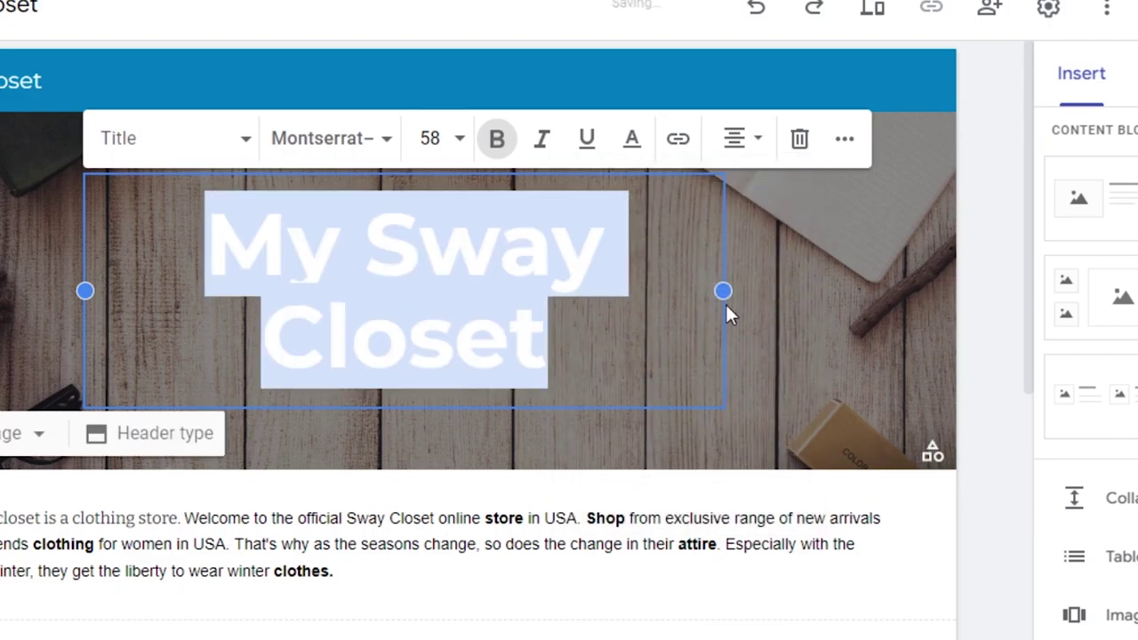
pyautogui.click(4, 294)
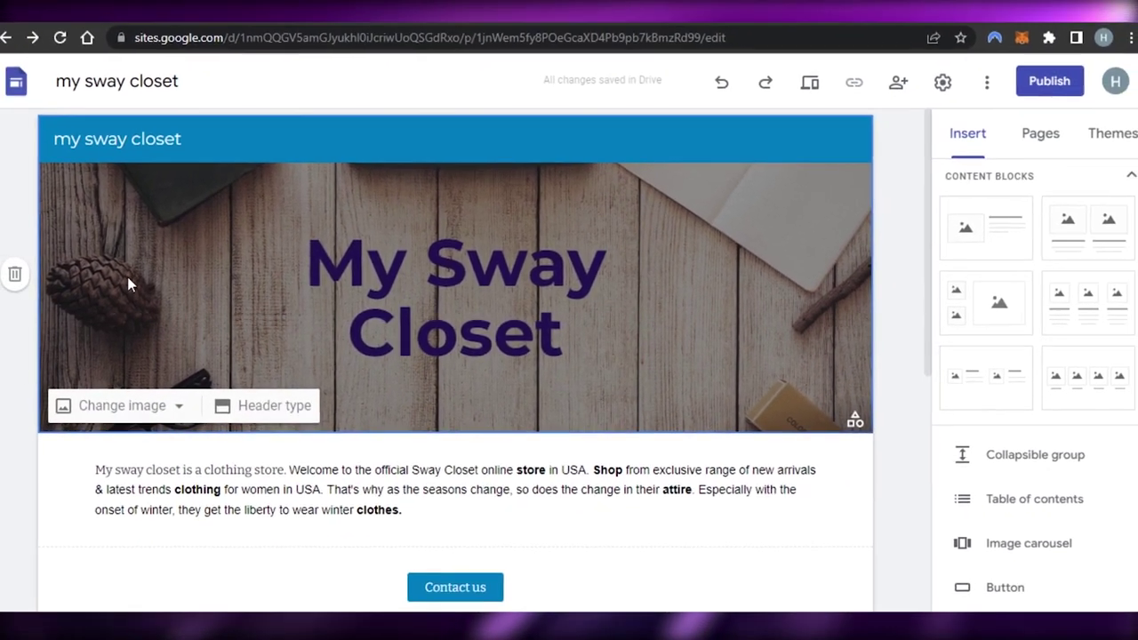
# - Swap the header's wooden-desk photo for the blue geometric pattern image
pyautogui.click(105, 406)
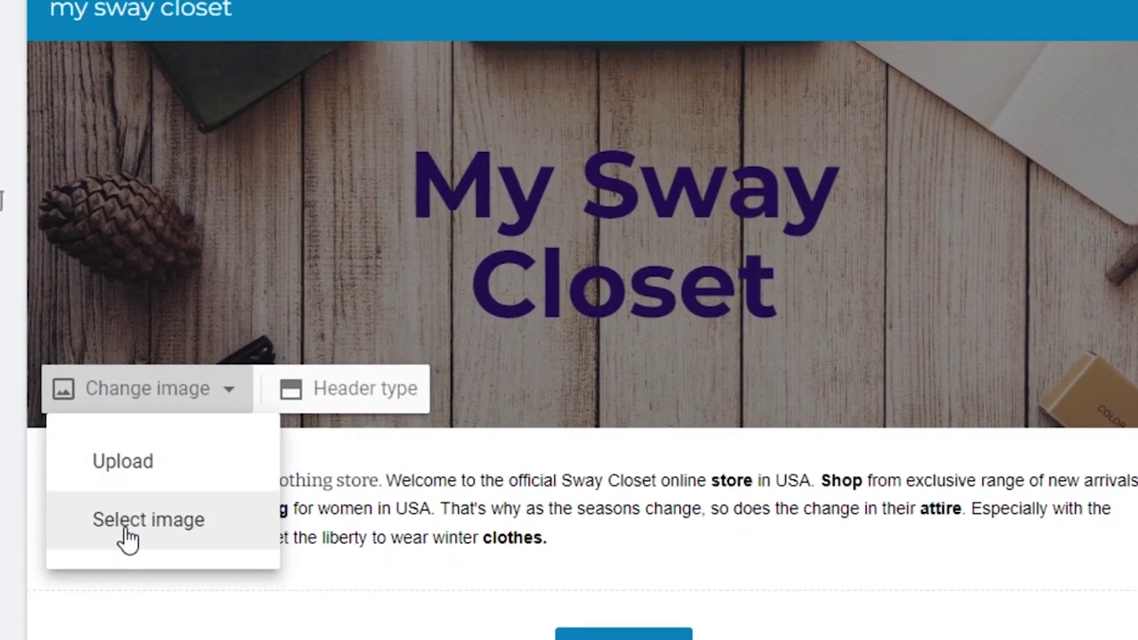
pyautogui.click(122, 515)
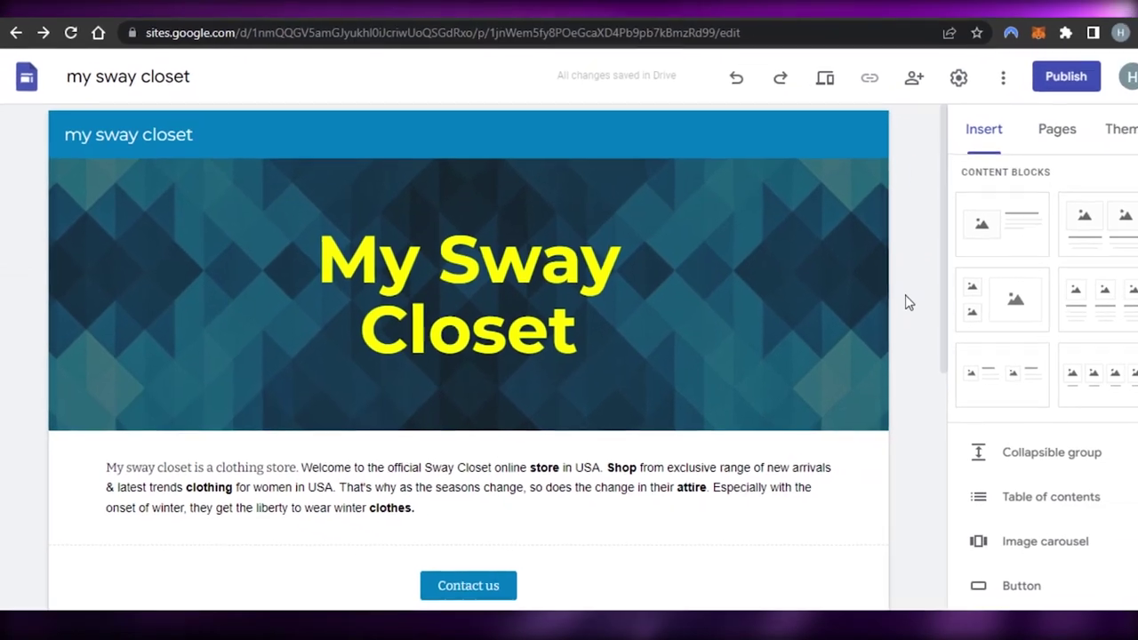
pyautogui.scroll(-2, 925, 266)
pyautogui.click(444, 289)
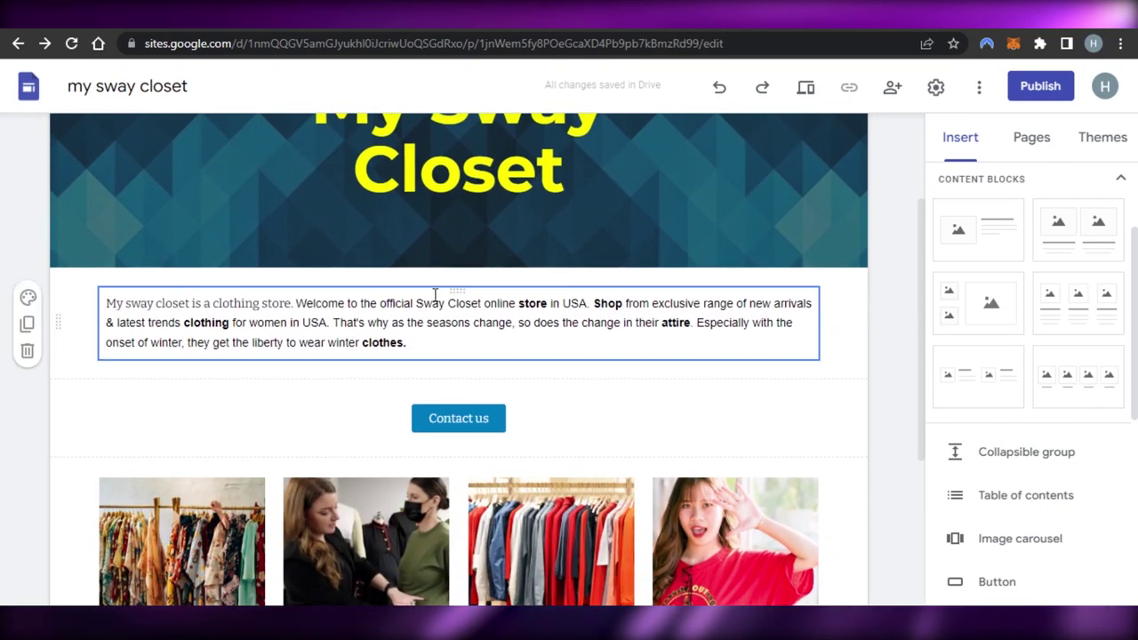
pyautogui.scroll(-3, 919, 447)
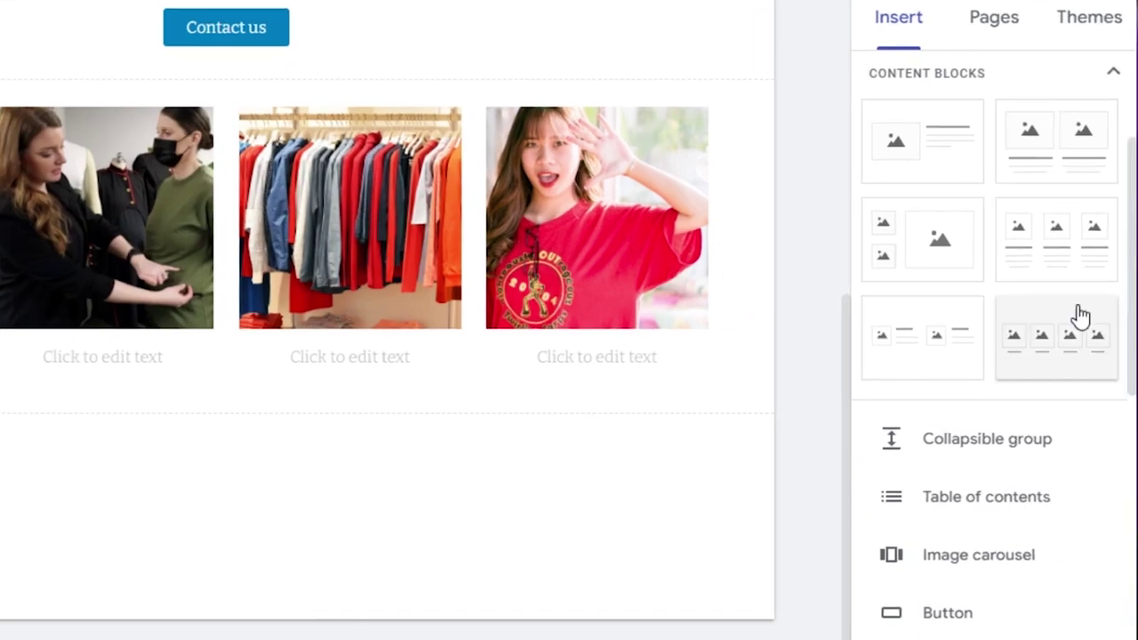
# - Embed the 'How To | Walk Like a Model' YouTube video beneath the four clothing photos
pyautogui.scroll(-3, 1080, 315)
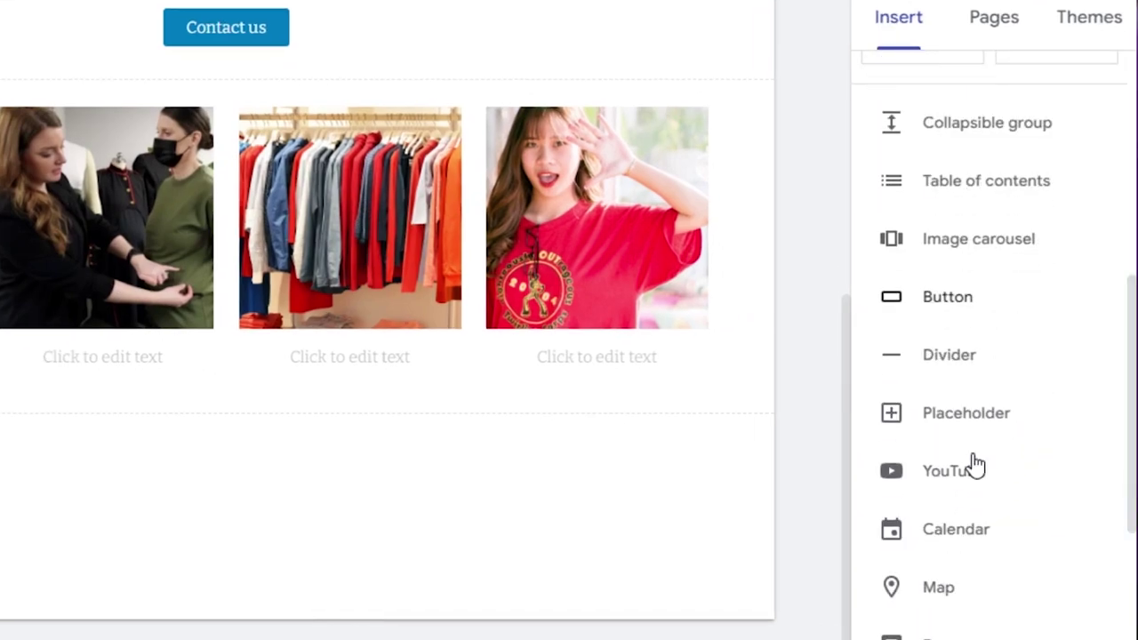
pyautogui.click(944, 480)
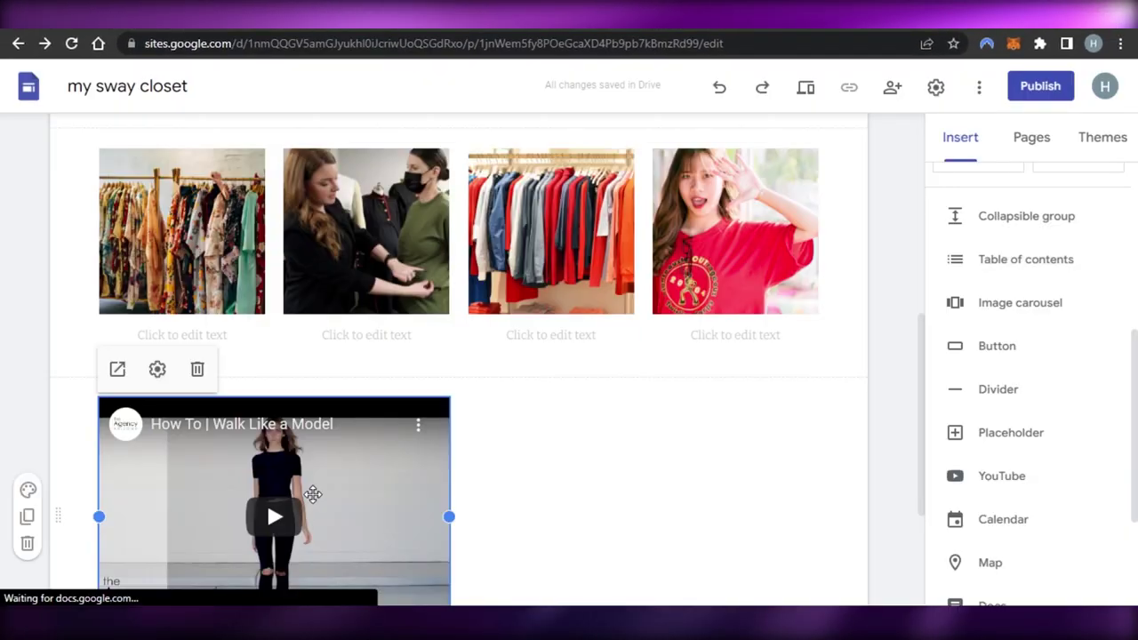
pyautogui.moveTo(312, 495); pyautogui.dragTo(441, 438)
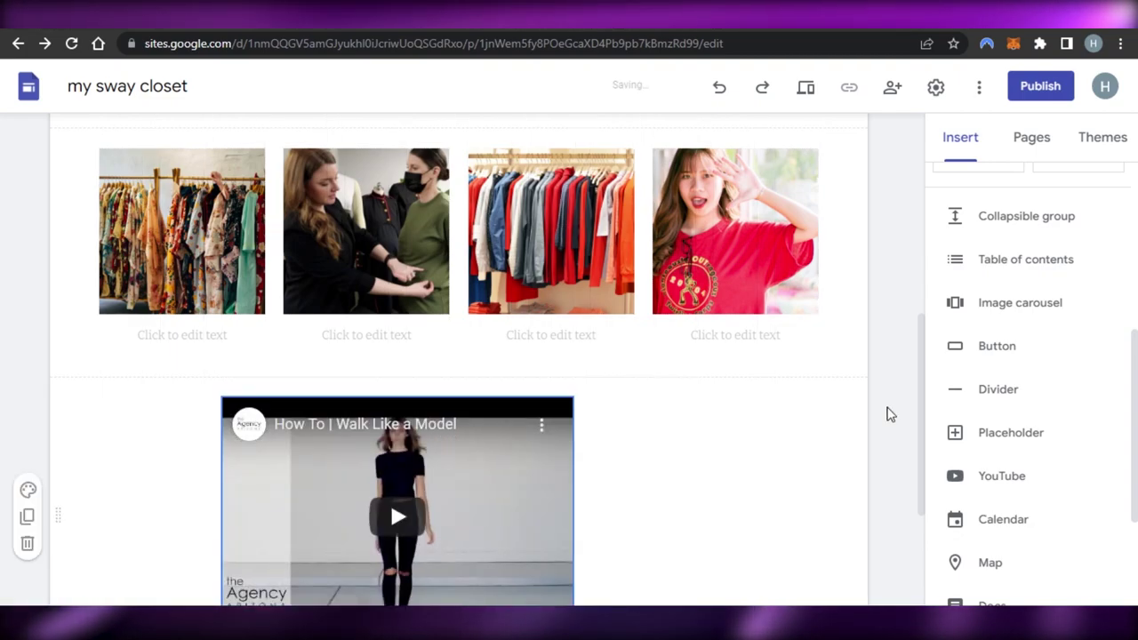
pyautogui.scroll(-2, 1022, 400)
pyautogui.scroll(-2, 563, 446)
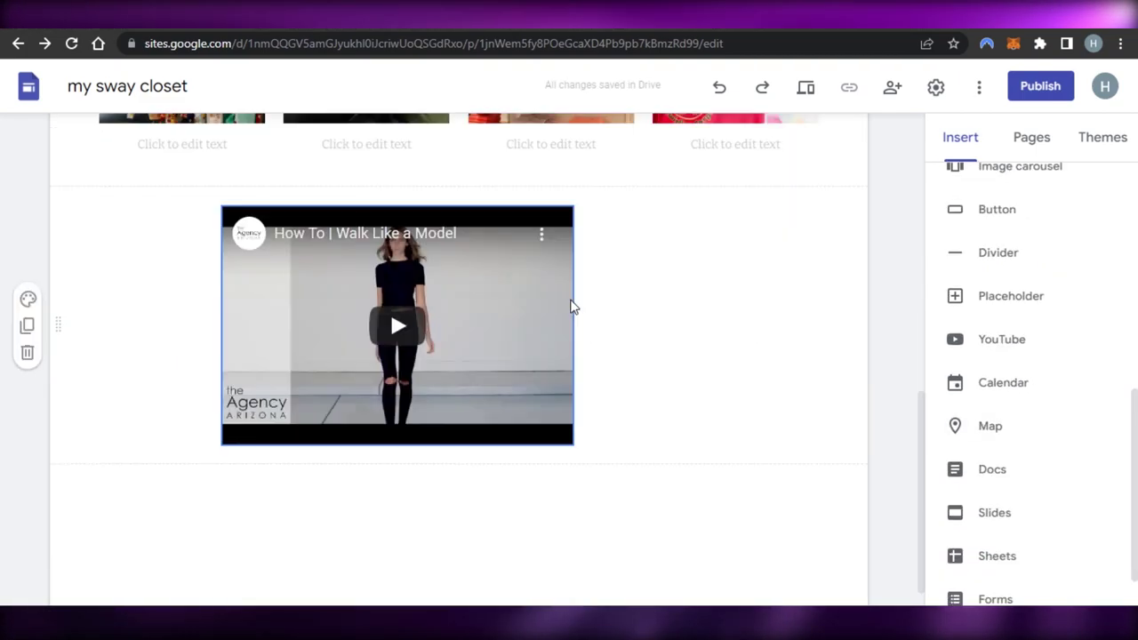
# - Widen the 'How To | Walk Like a Model' video across more page columns
pyautogui.click(562, 300)
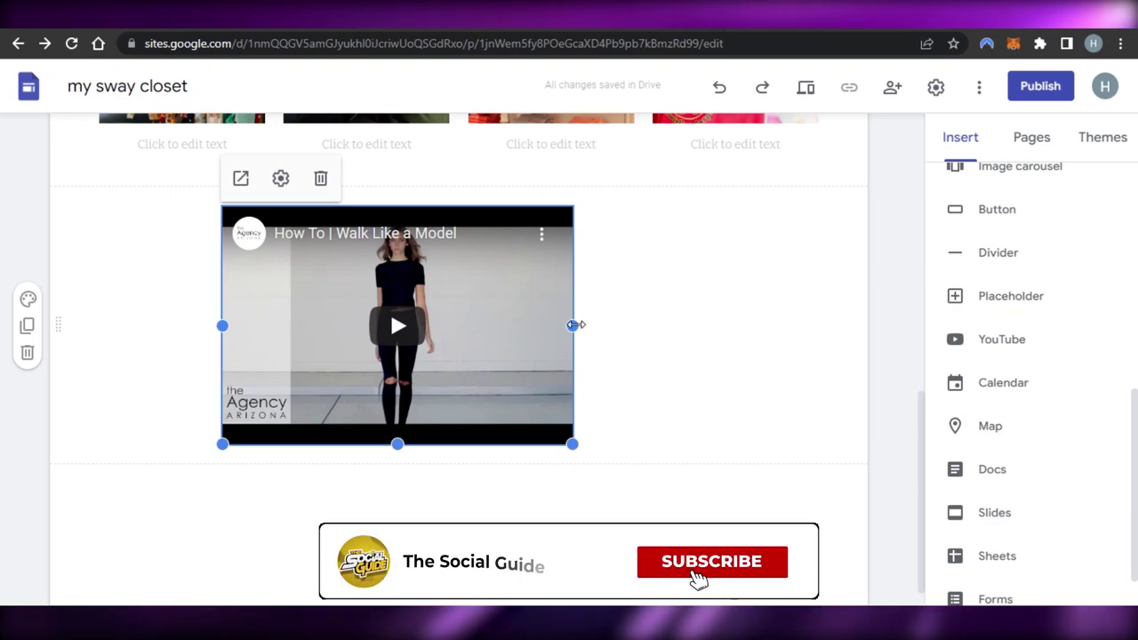
pyautogui.moveTo(575, 324); pyautogui.dragTo(694, 338)
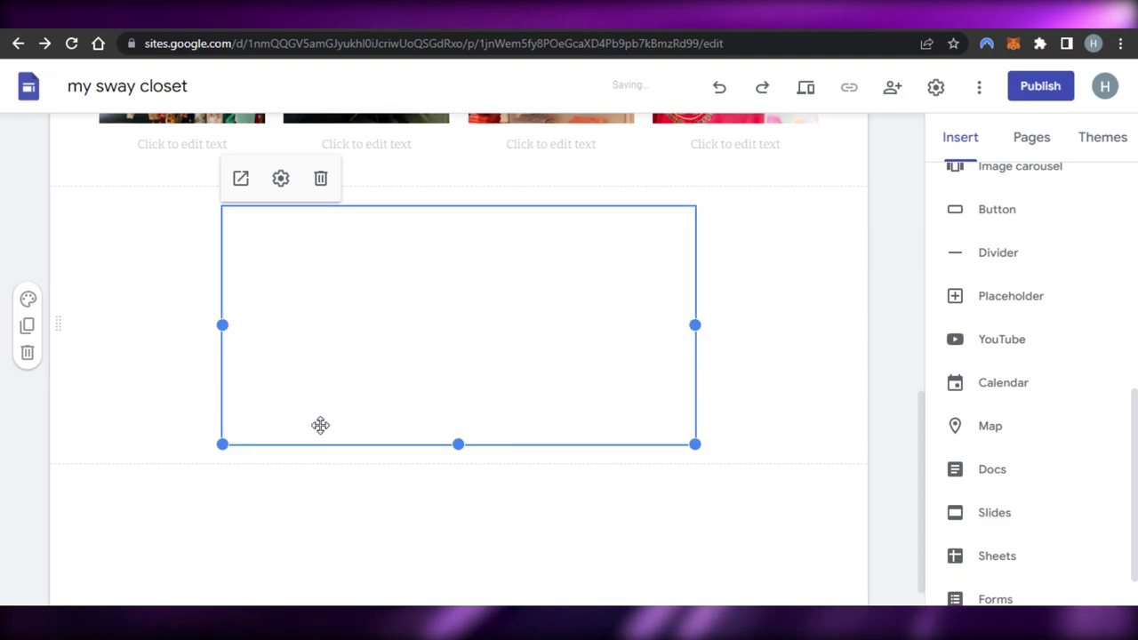
pyautogui.scroll(1, 1023, 400)
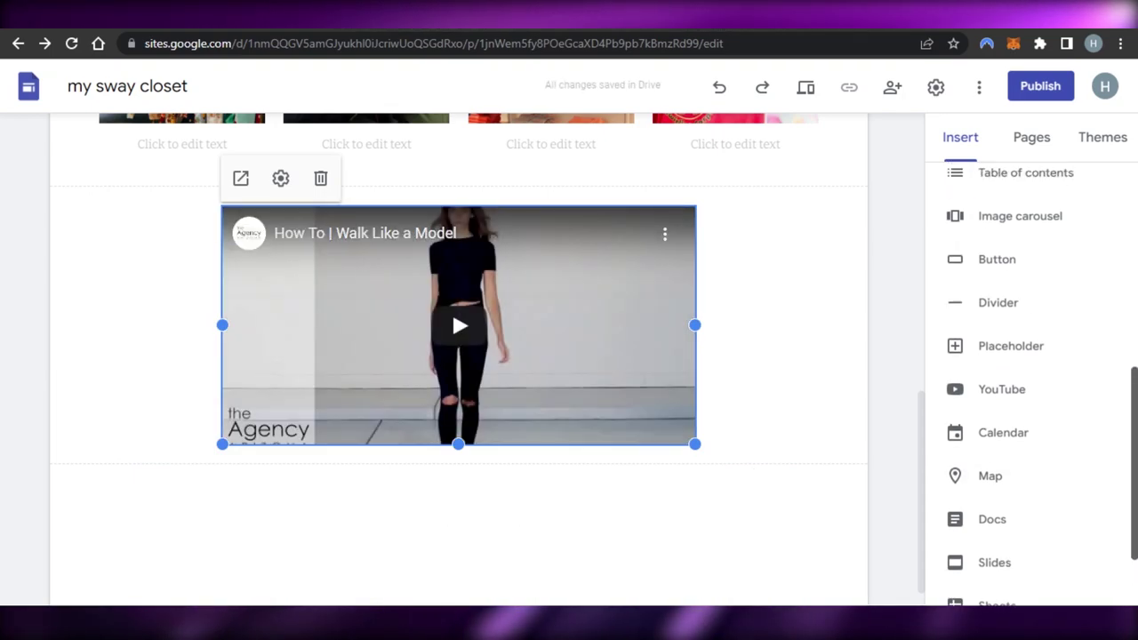
pyautogui.scroll(-2, 1022, 401)
pyautogui.scroll(4, 1022, 400)
# - Insert a New York, NY, USA map below the video and stretch it page-wide
pyautogui.scroll(-3, 1023, 401)
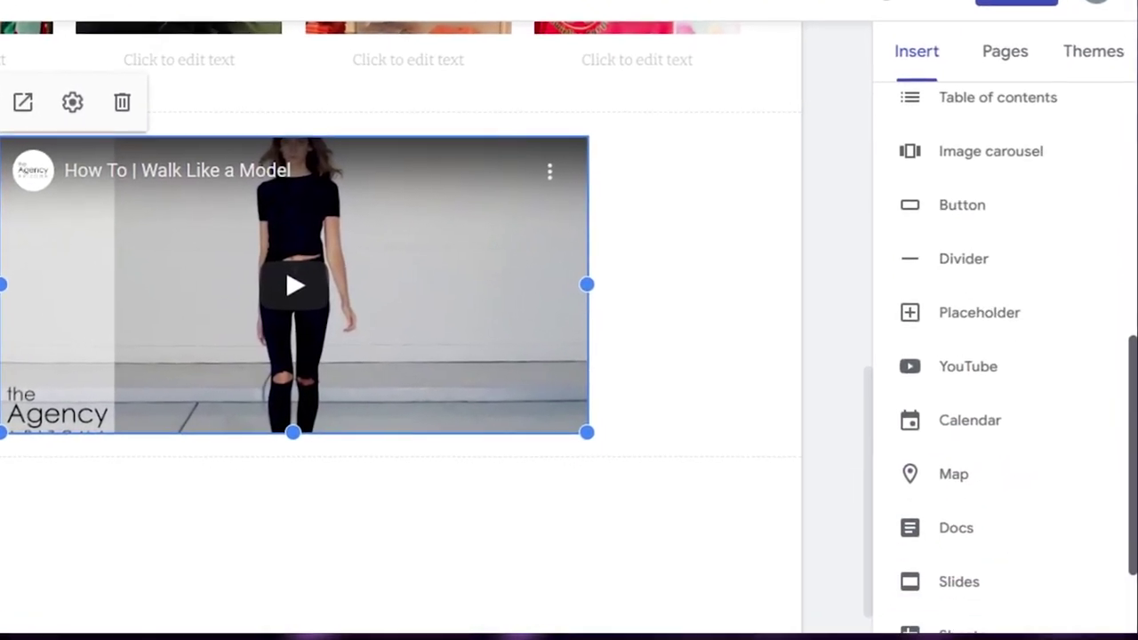
pyautogui.scroll(-1, 996, 355)
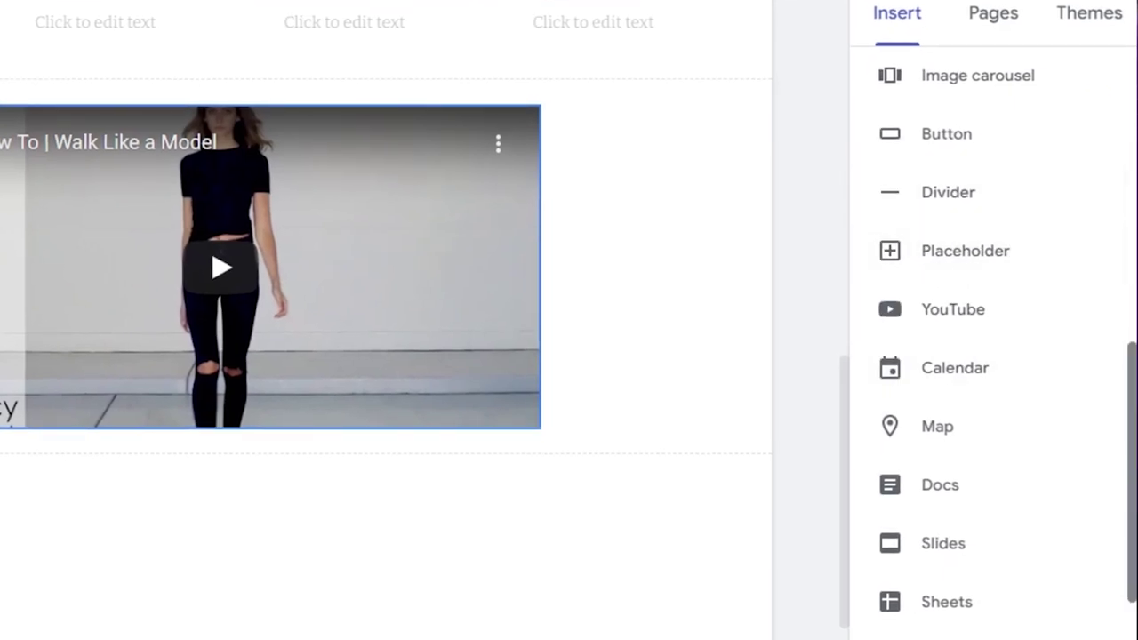
pyautogui.scroll(3, 1005, 356)
pyautogui.scroll(-1, 1004, 356)
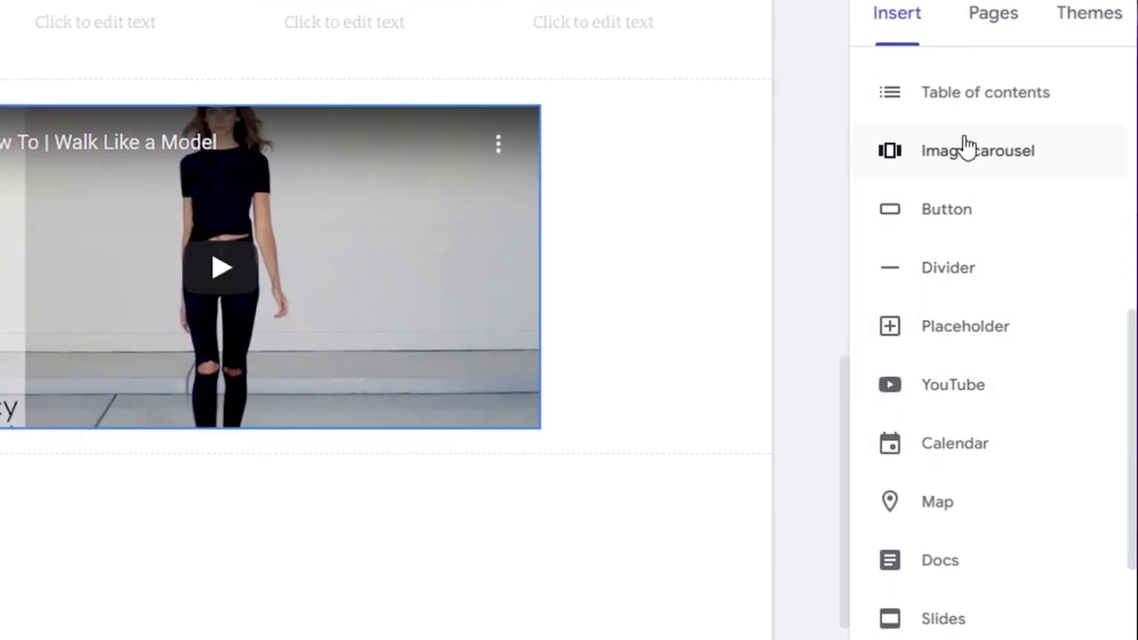
pyautogui.scroll(-1, 987, 356)
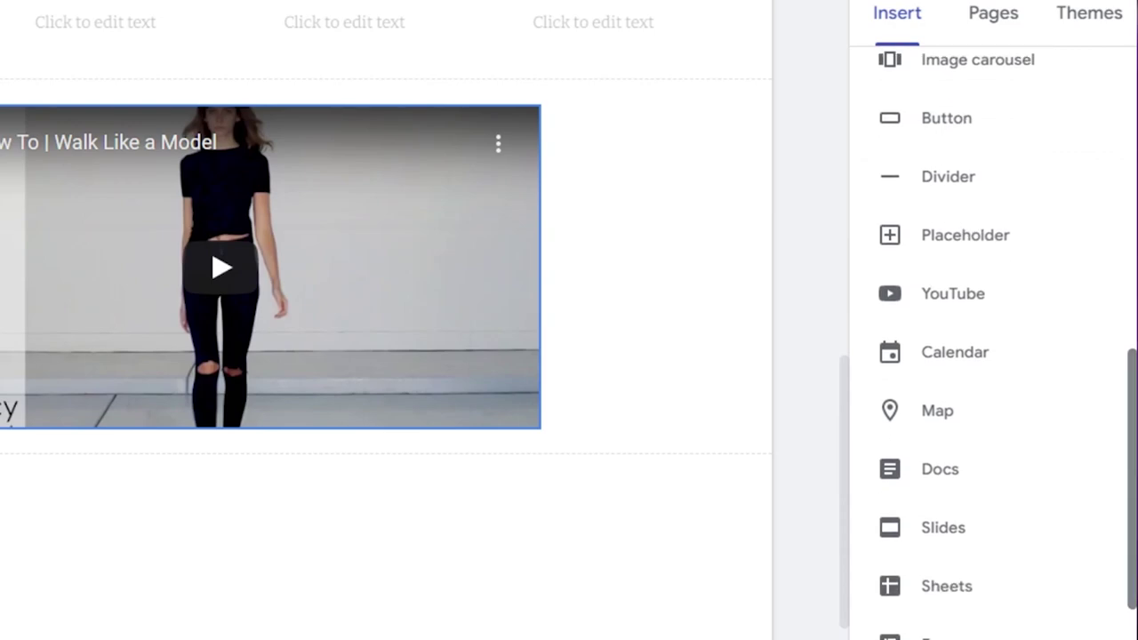
pyautogui.click(915, 418)
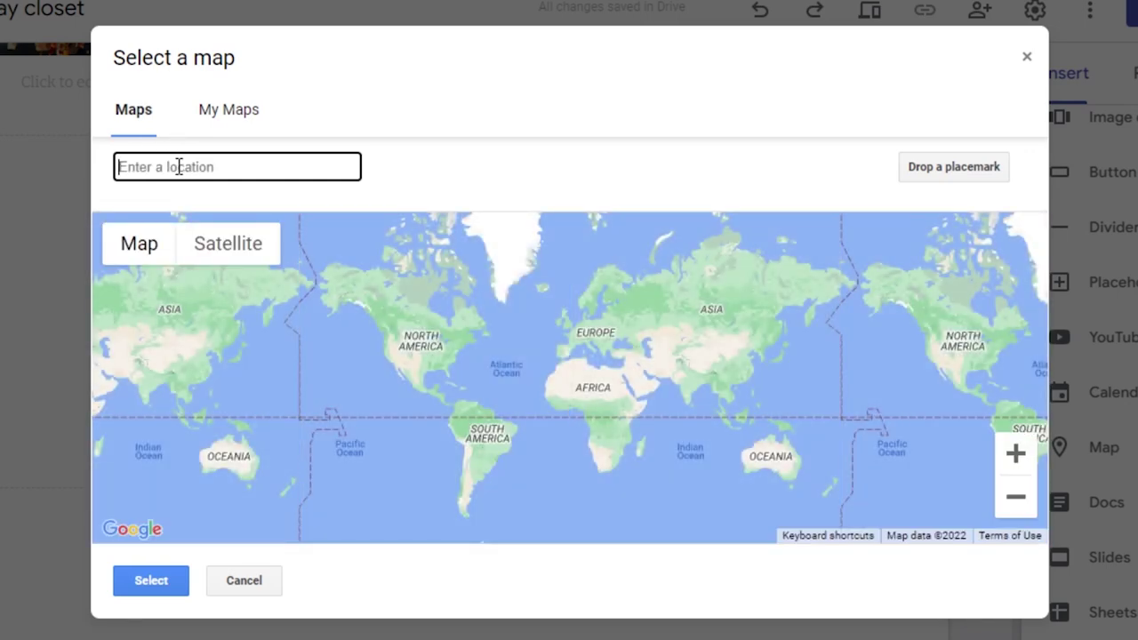
pyautogui.write('ew')
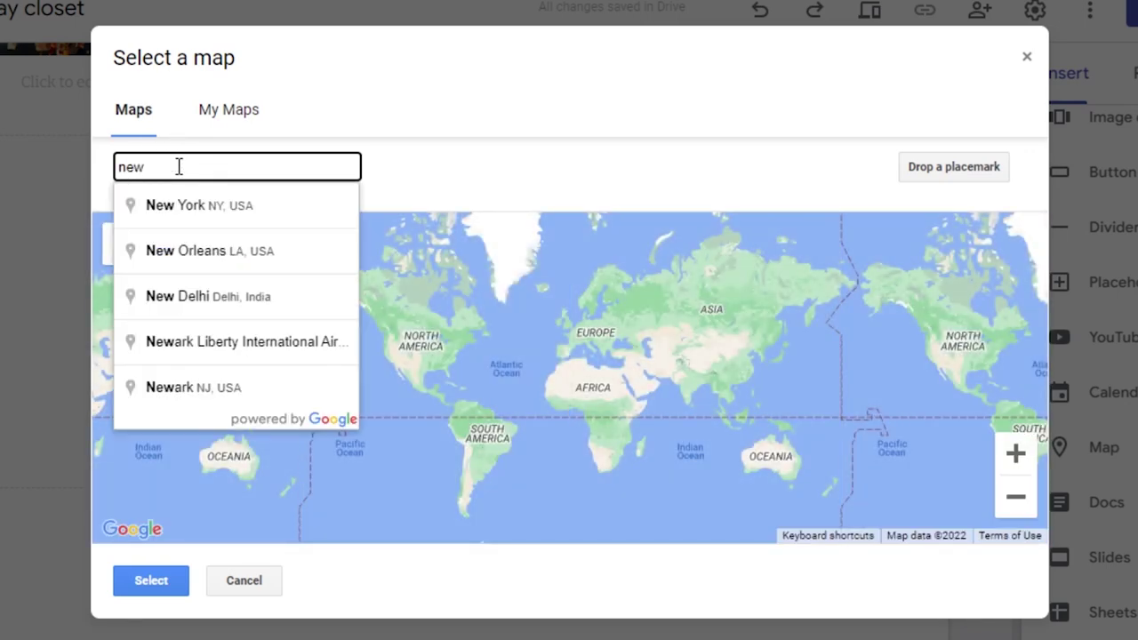
pyautogui.click(189, 207)
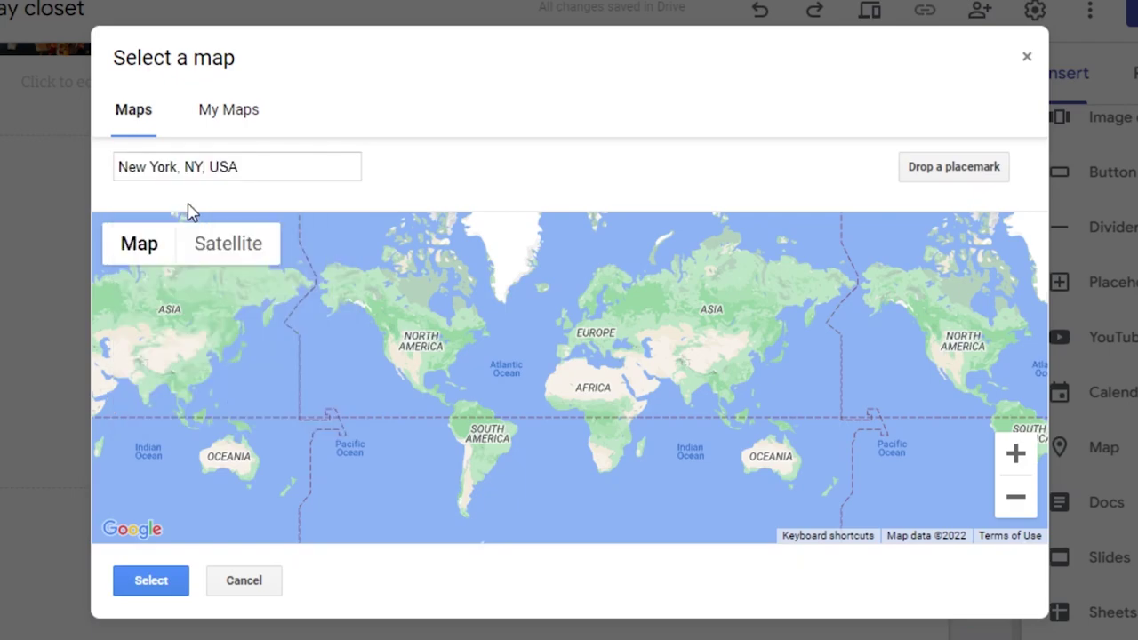
pyautogui.click(151, 583)
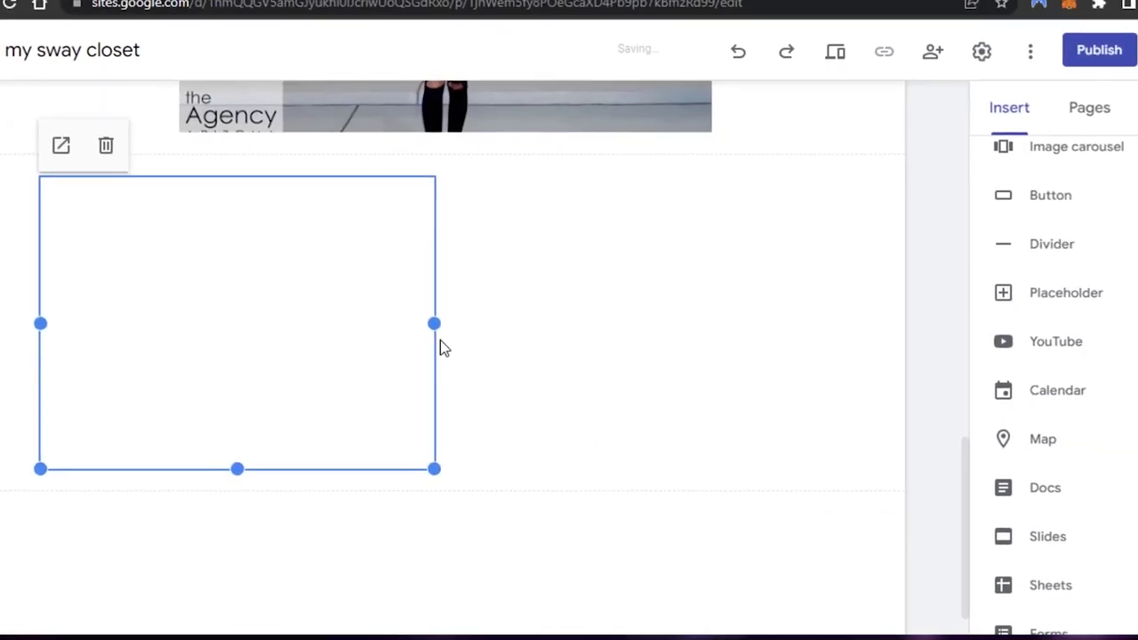
pyautogui.moveTo(434, 325); pyautogui.dragTo(869, 330)
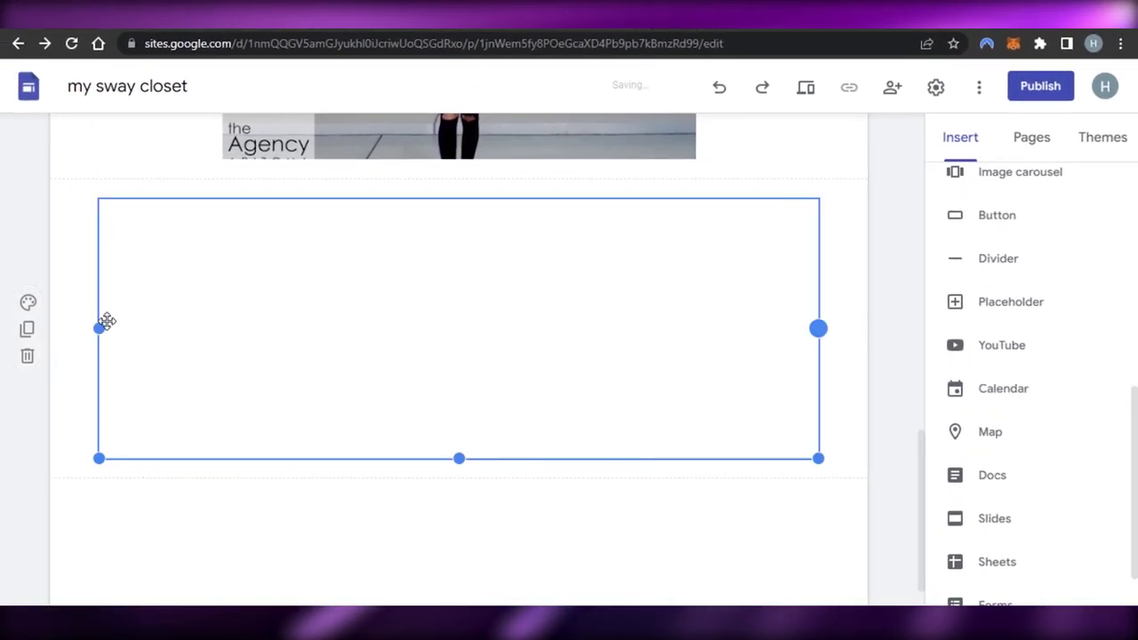
pyautogui.moveTo(99, 329); pyautogui.dragTo(8, 328)
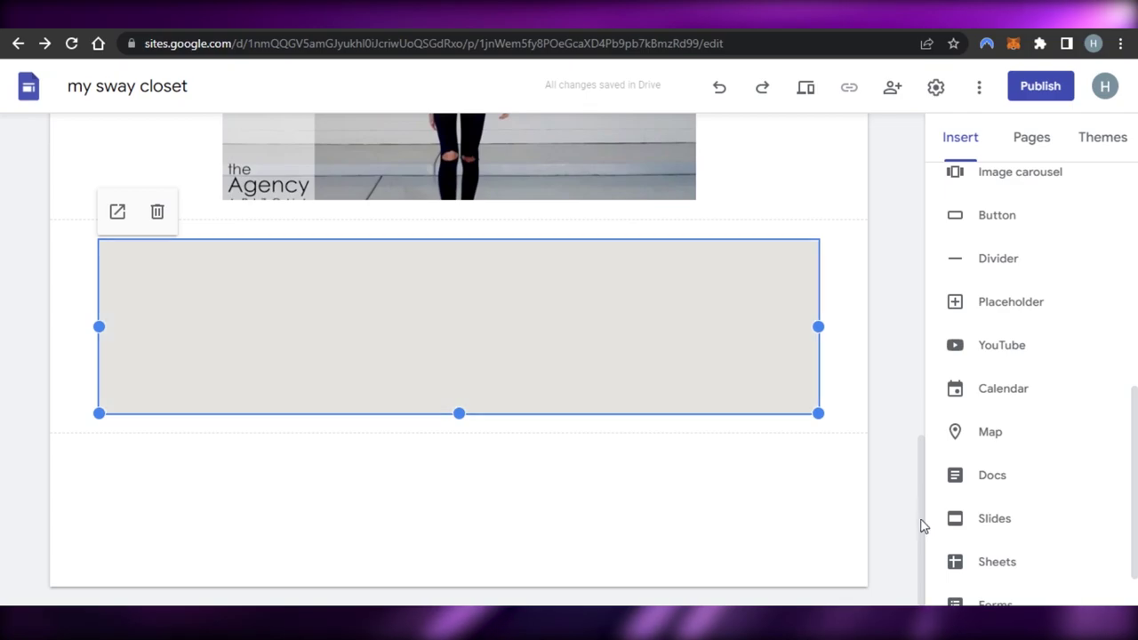
# - Add a footer with the store's e-mail address, 'Newyork, USA' and 'Swaycloet.com'
pyautogui.scroll(-1, 1031, 373)
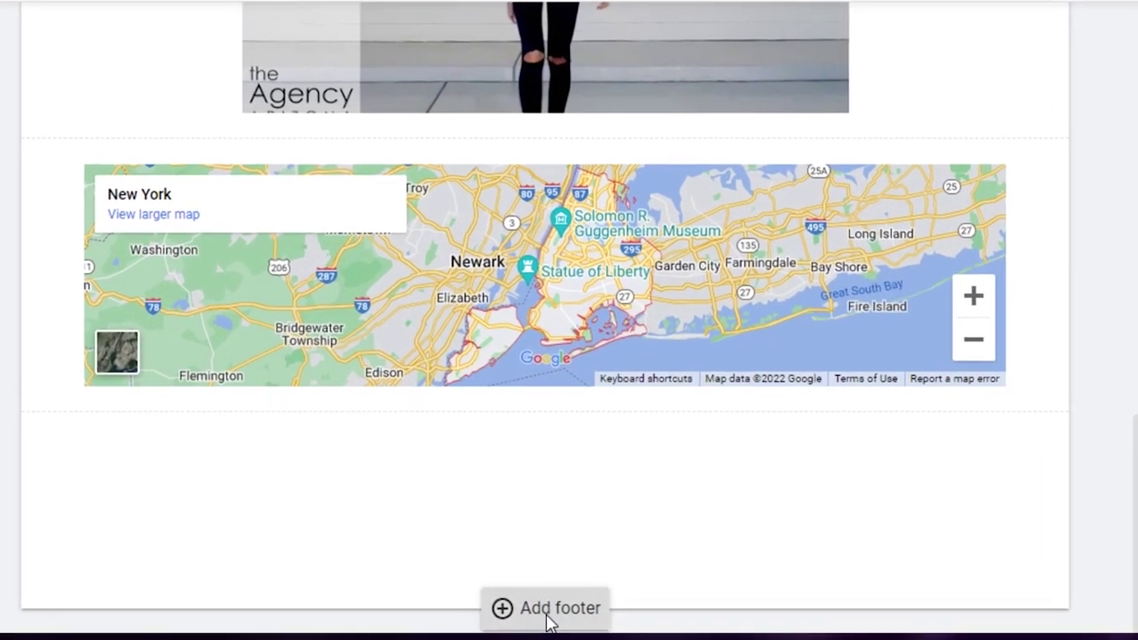
pyautogui.click(454, 586)
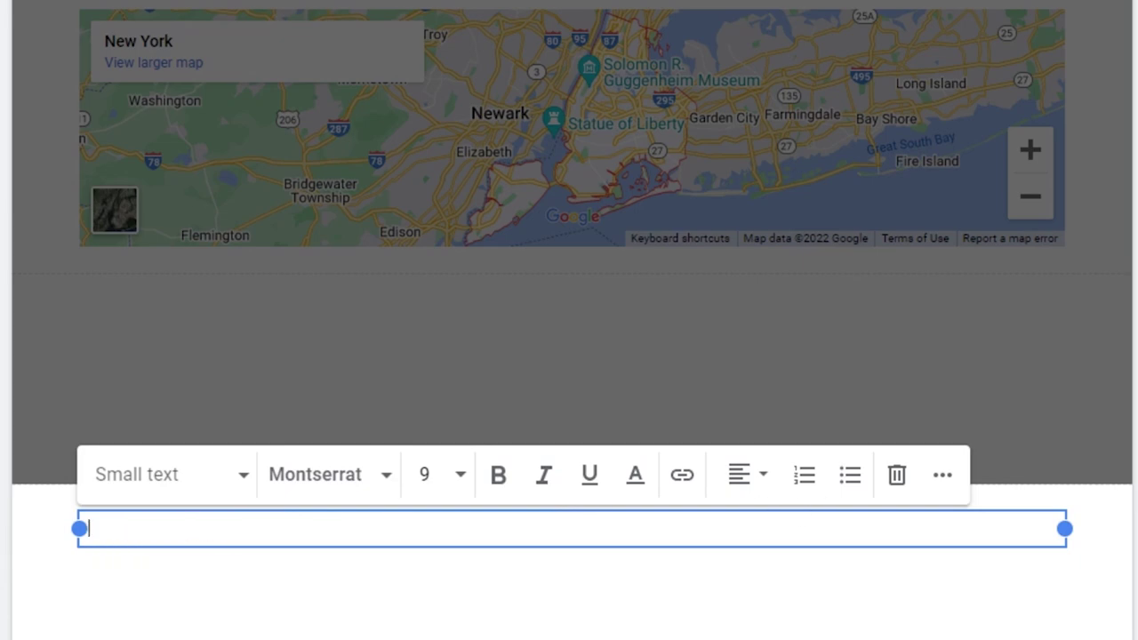
pyautogui.press('Escape')
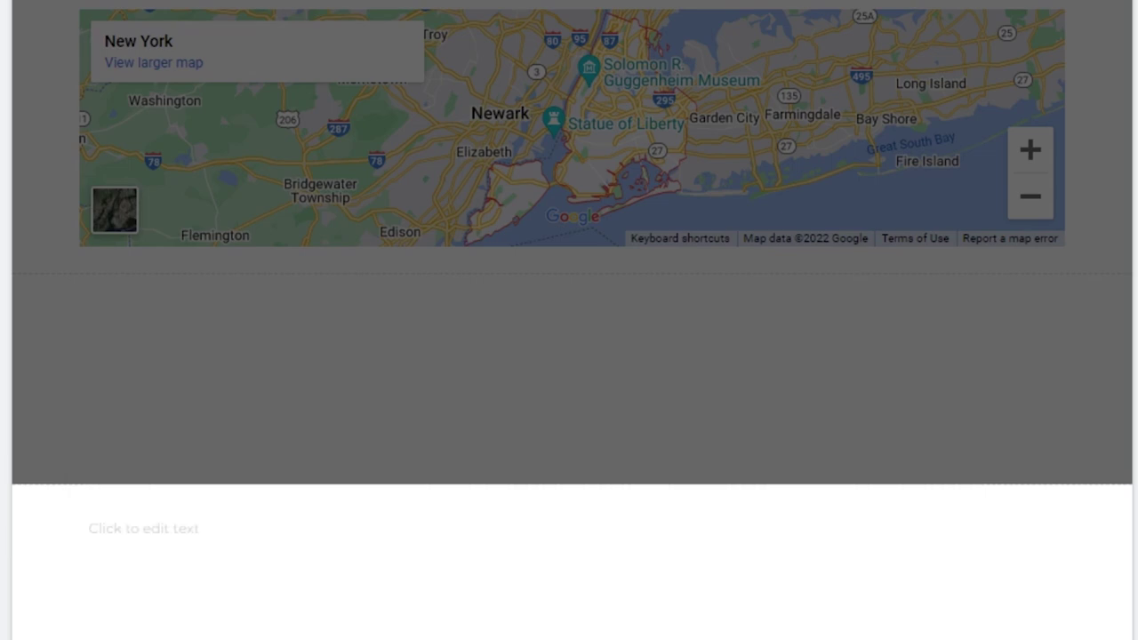
pyautogui.click(142, 528)
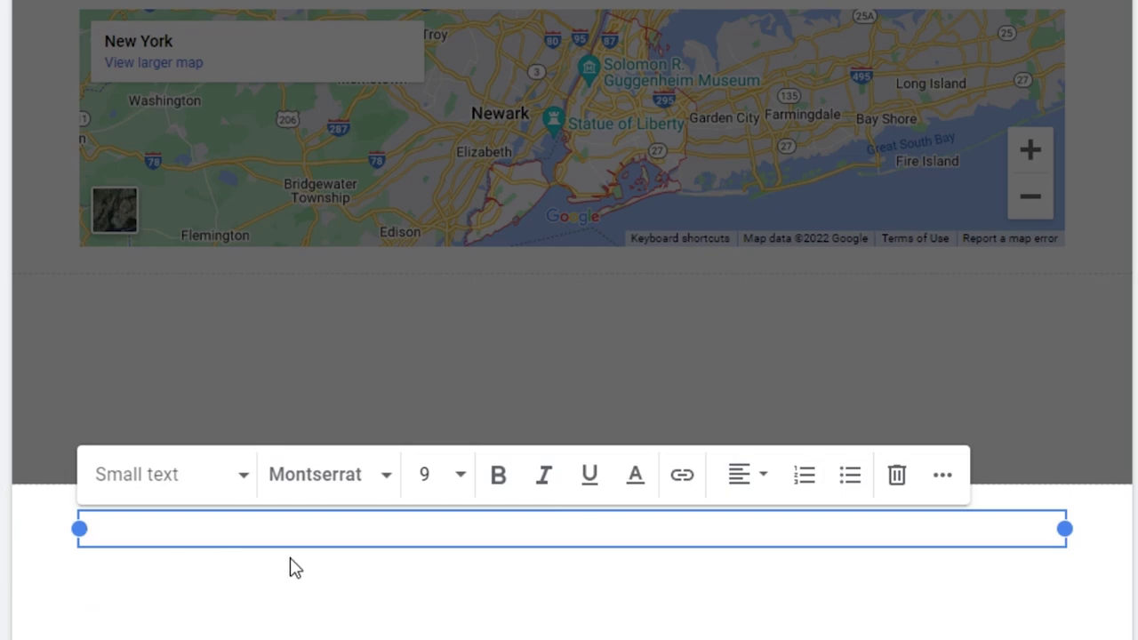
pyautogui.hotkey('ctrl', 'v')
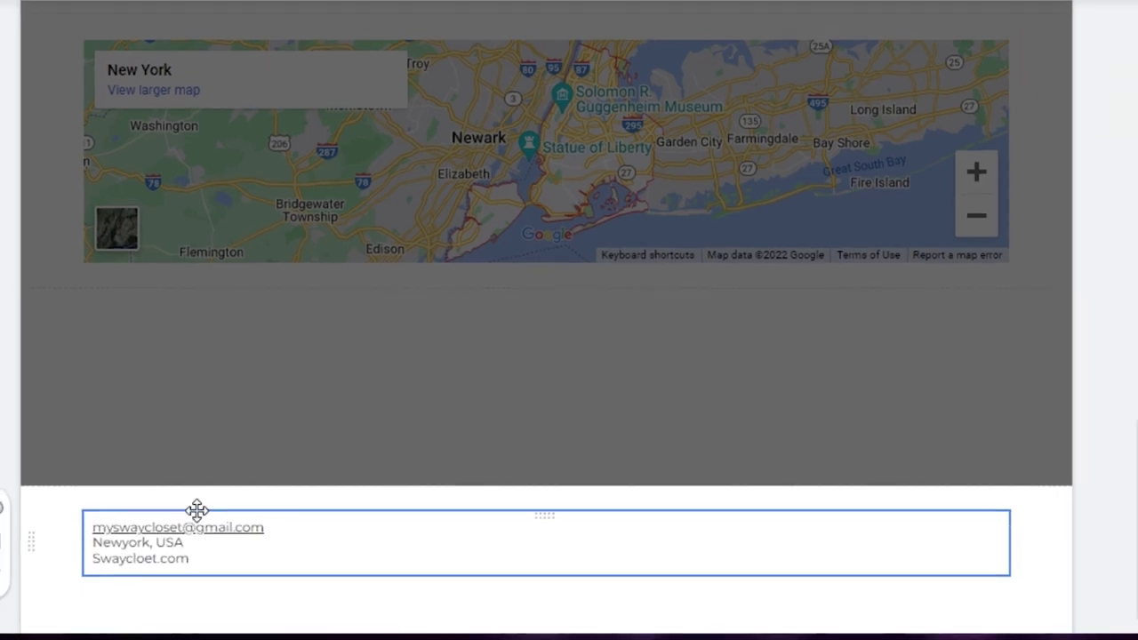
pyautogui.press('Escape')
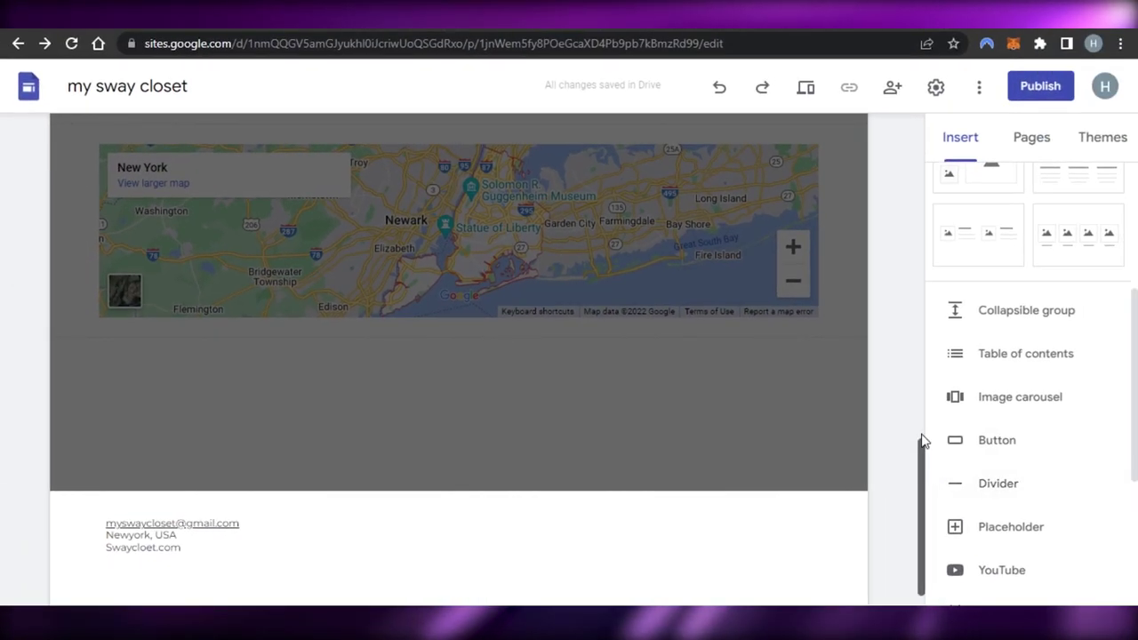
pyautogui.moveTo(922, 442); pyautogui.dragTo(920, 305)
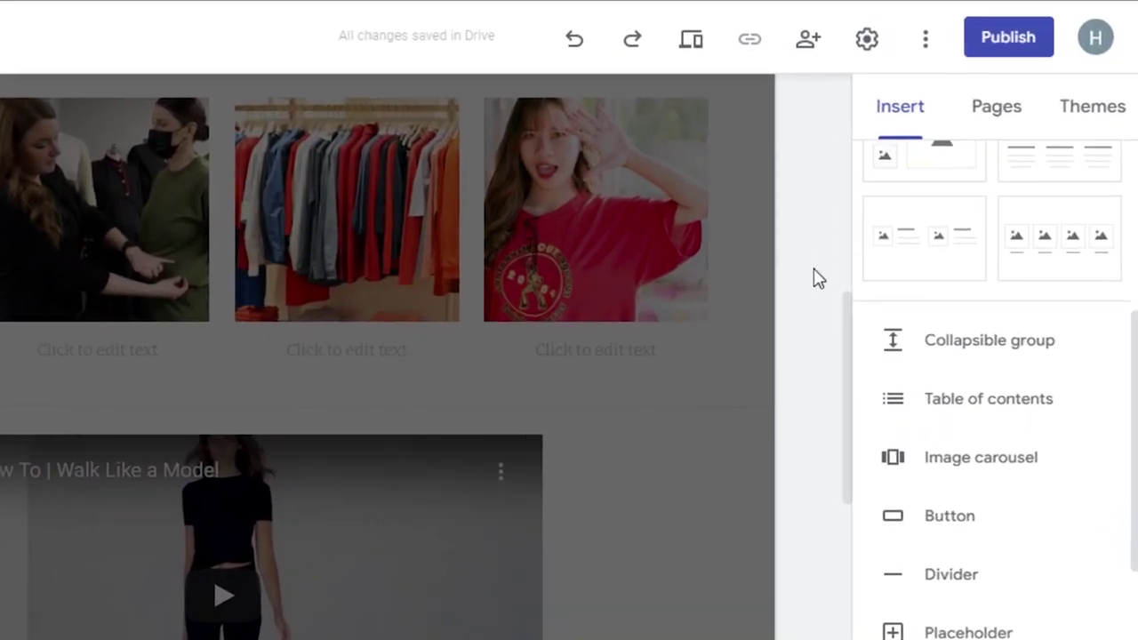
# - Create a second site page named 'Contact us'
pyautogui.moveTo(876, 353); pyautogui.dragTo(880, 433)
pyautogui.click(976, 120)
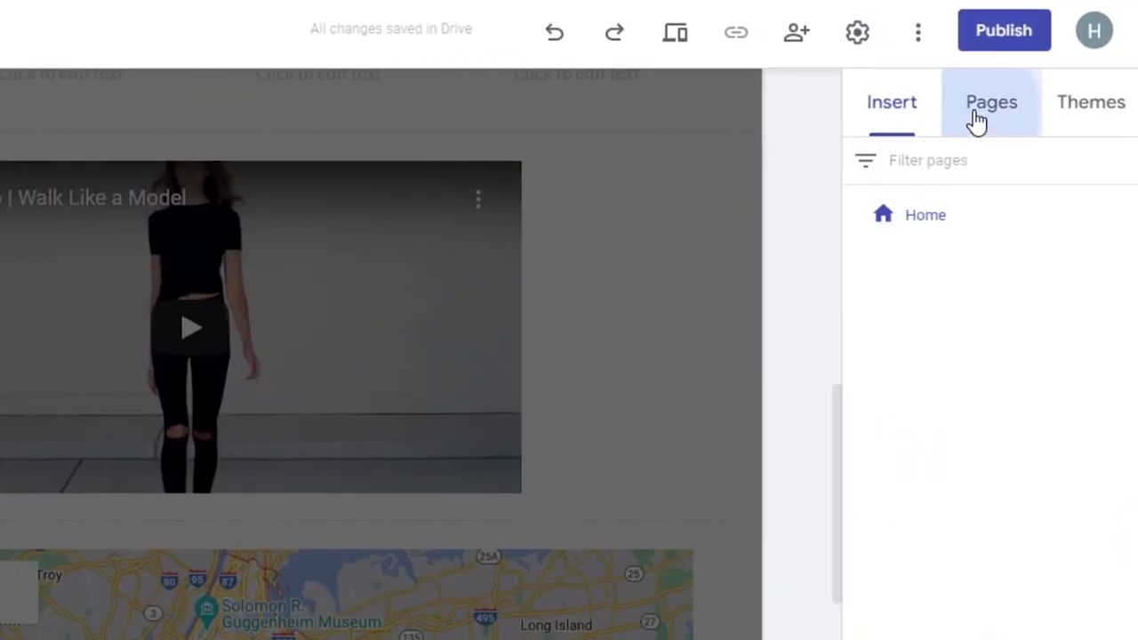
pyautogui.click(894, 116)
pyautogui.click(975, 102)
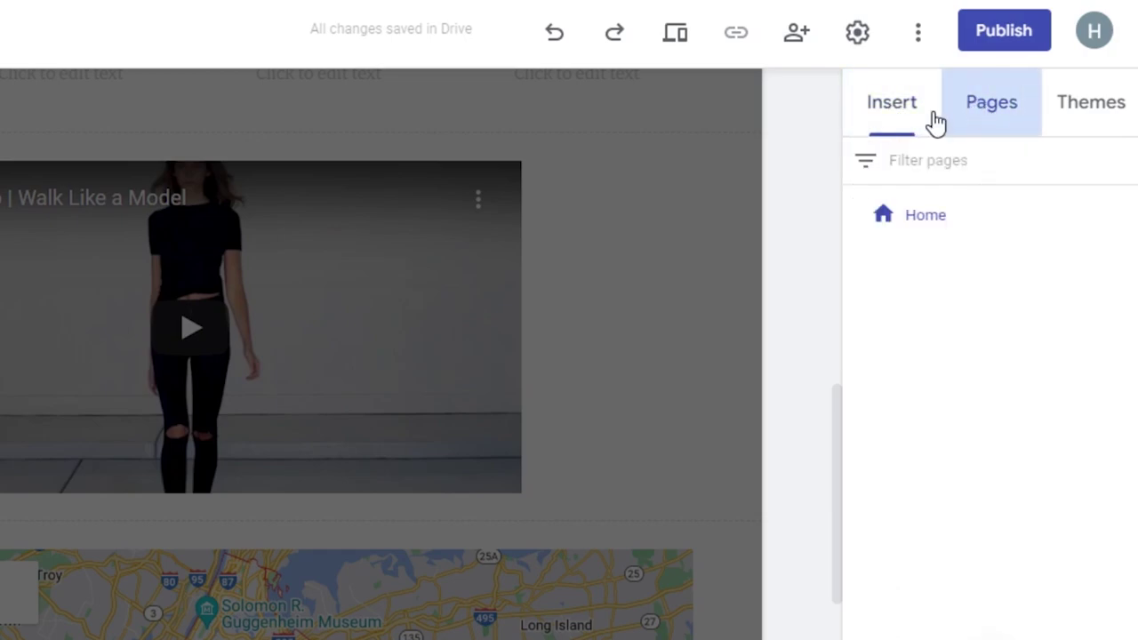
pyautogui.click(990, 613)
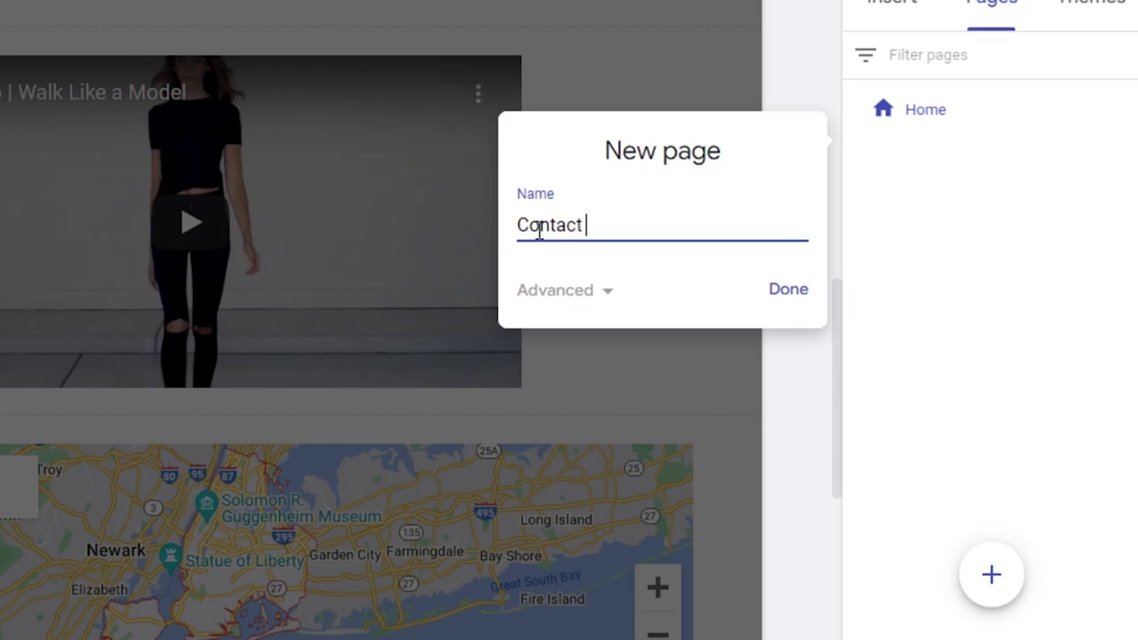
pyautogui.click(788, 290)
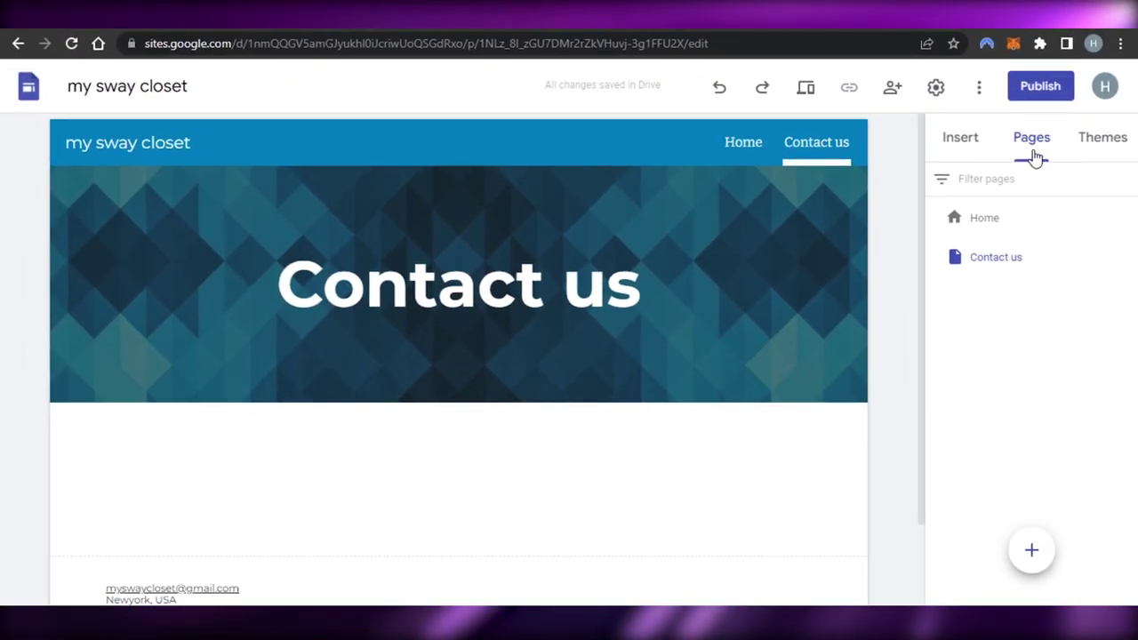
pyautogui.click(956, 139)
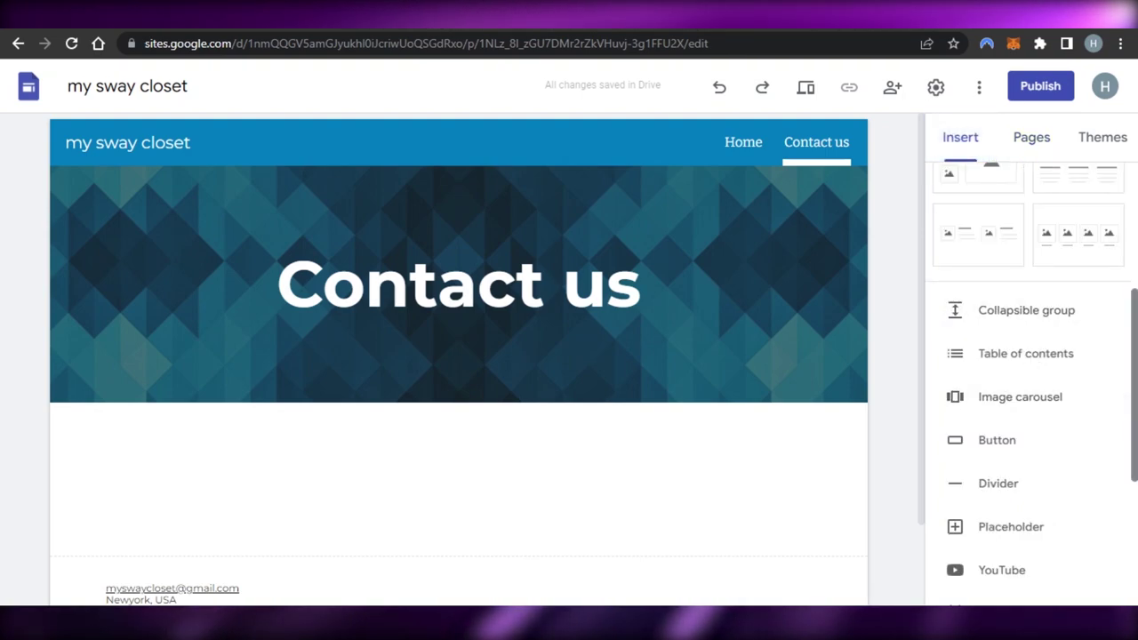
# - Embed the 'Test Contact Form' Google Form and centre it beneath the Contact us header
pyautogui.scroll(-3, 1072, 417)
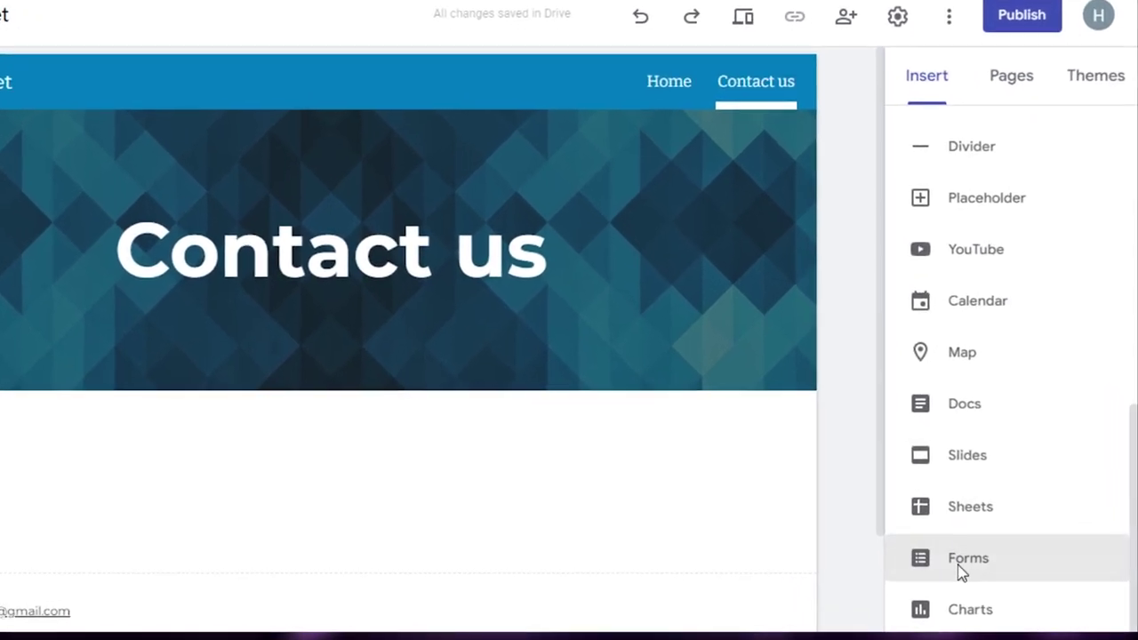
pyautogui.click(985, 548)
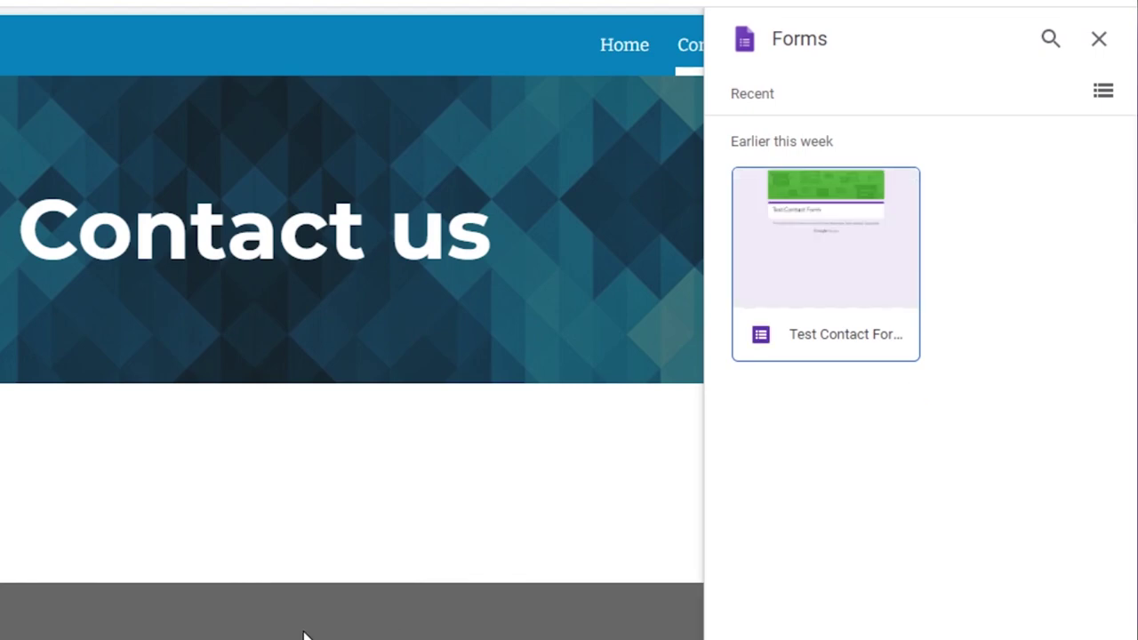
pyautogui.click(808, 282)
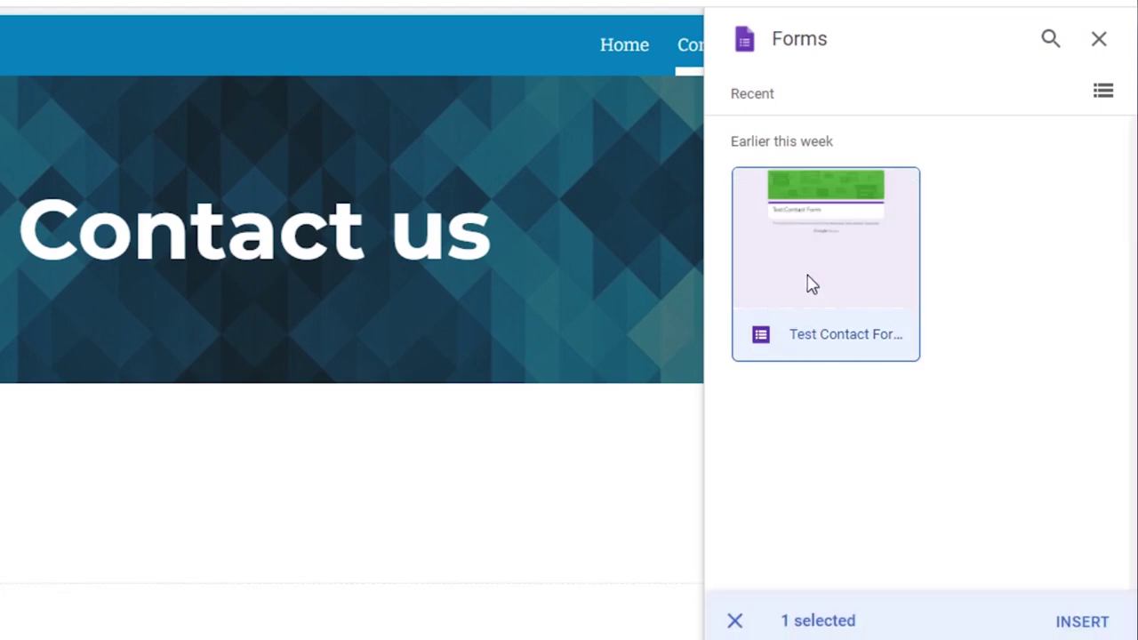
pyautogui.click(808, 282)
pyautogui.click(811, 282)
pyautogui.click(1082, 622)
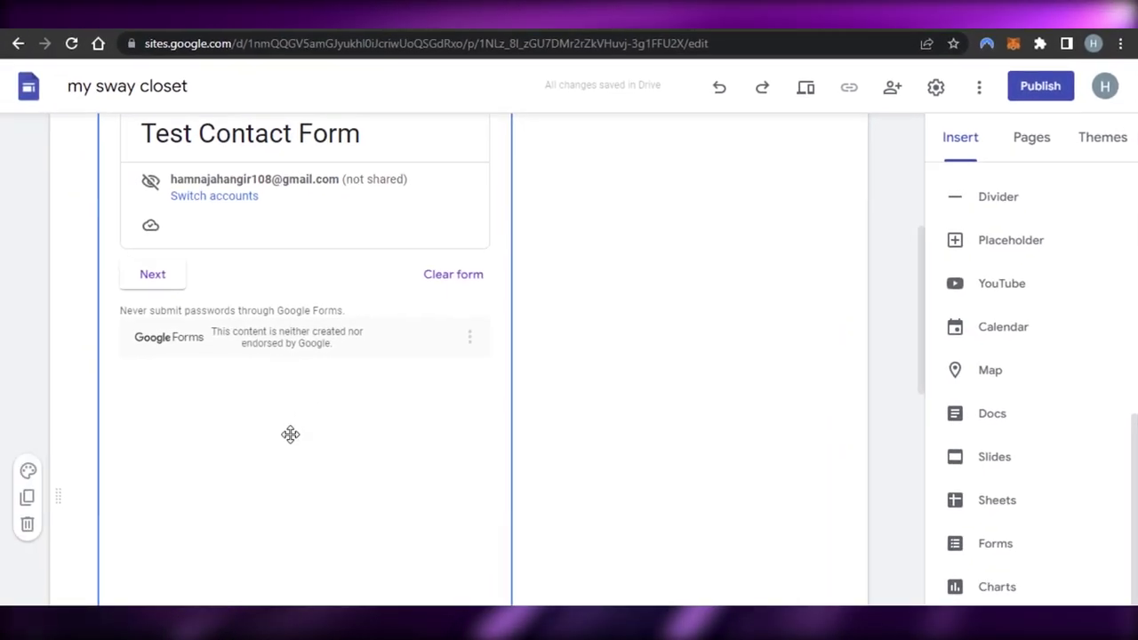
pyautogui.moveTo(290, 434); pyautogui.dragTo(465, 424)
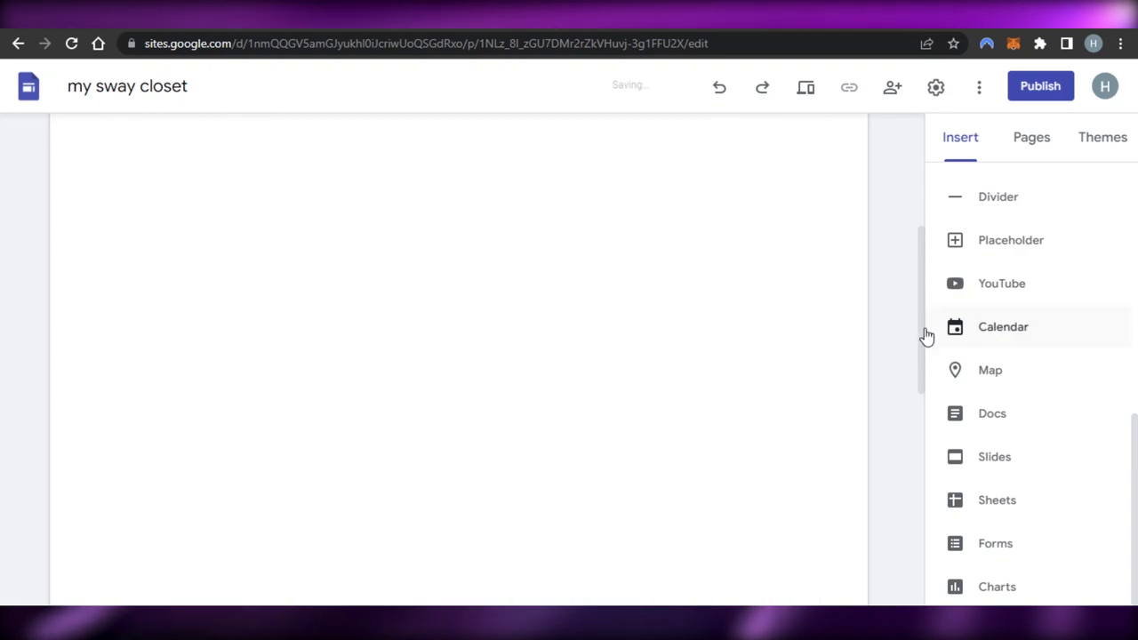
pyautogui.moveTo(925, 336); pyautogui.dragTo(925, 516)
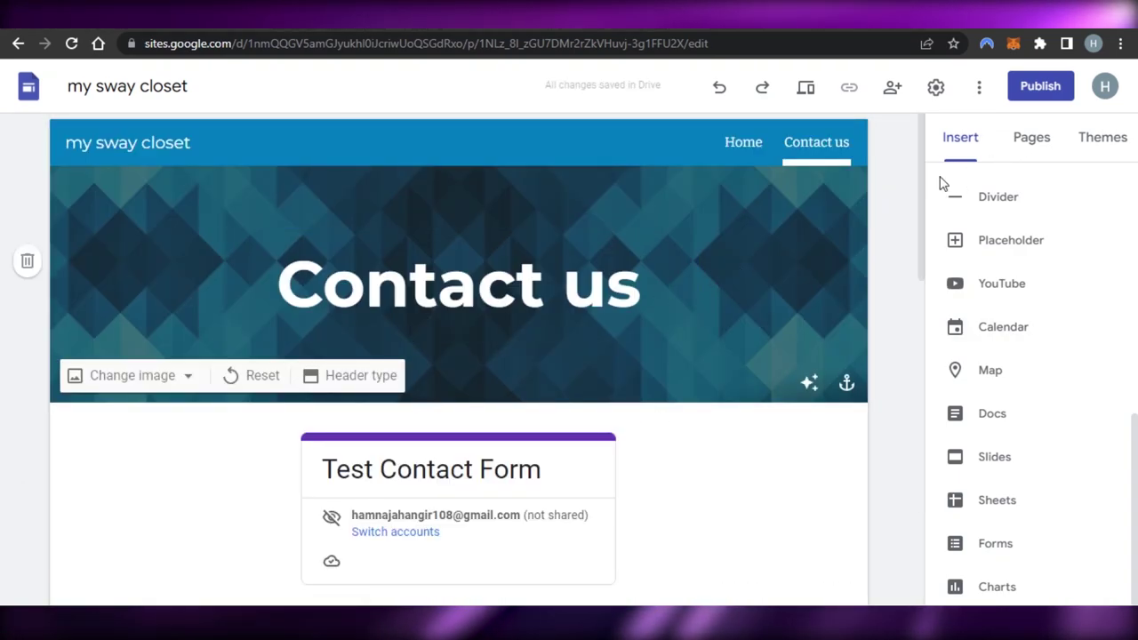
pyautogui.click(1024, 152)
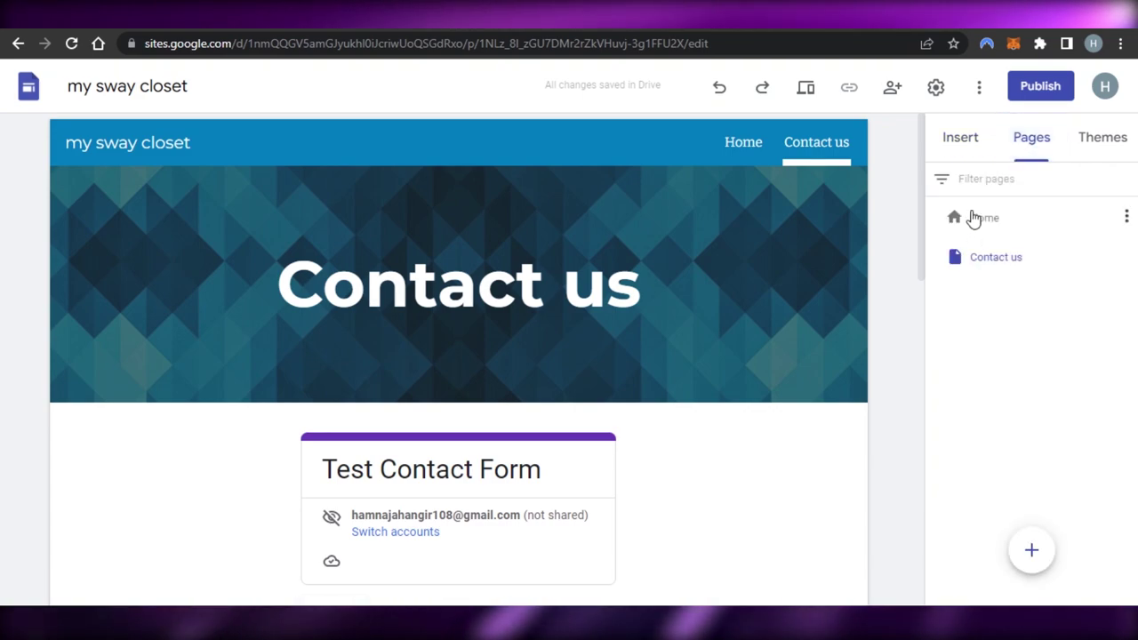
# - Return to the Home page and scroll through it from the banner to the map
pyautogui.click(974, 219)
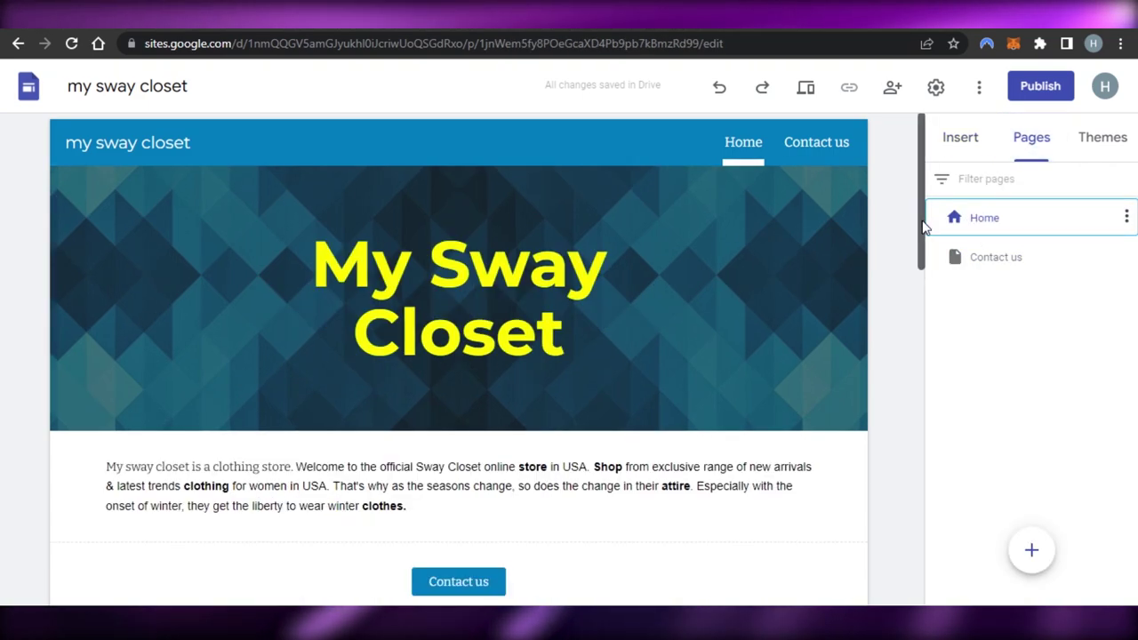
pyautogui.moveTo(922, 226)
pyautogui.mouseDown()
pyautogui.moveTo(909, 368)
pyautogui.moveTo(918, 445)
pyautogui.moveTo(930, 106)
pyautogui.moveTo(913, 401)
pyautogui.moveTo(919, 483)
pyautogui.moveTo(933, 190)
pyautogui.moveTo(953, 385)
pyautogui.moveTo(945, 429)
pyautogui.moveTo(949, 114)
pyautogui.moveTo(930, 279)
pyautogui.moveTo(933, 143)
pyautogui.moveTo(915, 315)
pyautogui.moveTo(925, 442)
pyautogui.moveTo(930, 223)
pyautogui.mouseUp()
pyautogui.moveTo(921, 275); pyautogui.dragTo(922, 121)
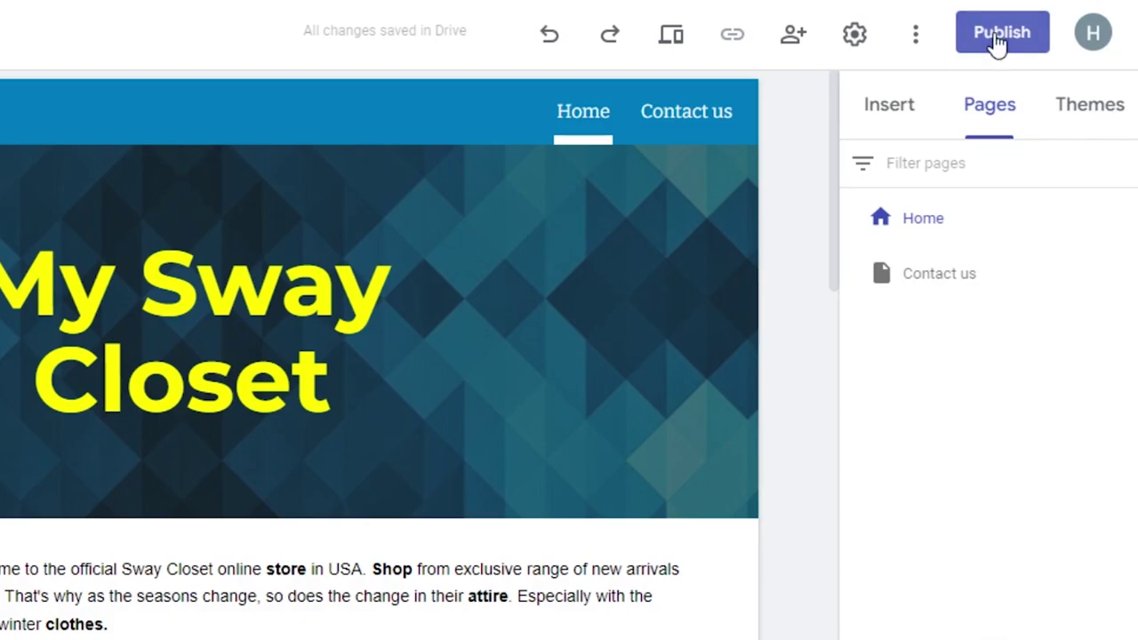
pyautogui.moveTo(830, 184); pyautogui.dragTo(834, 623)
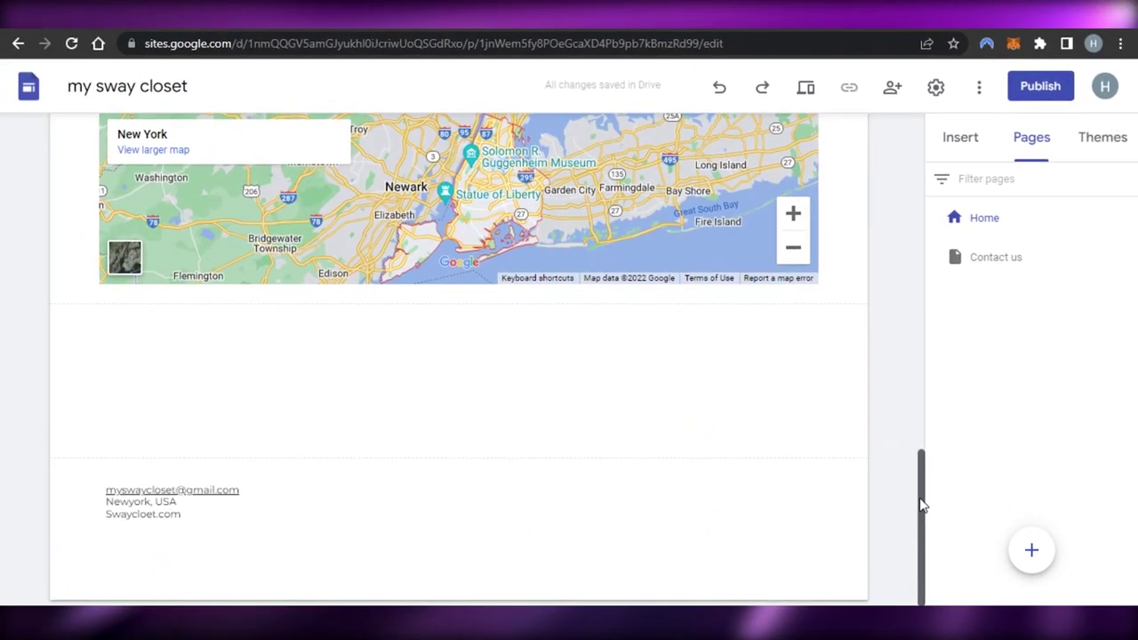
pyautogui.moveTo(922, 504); pyautogui.dragTo(930, 116)
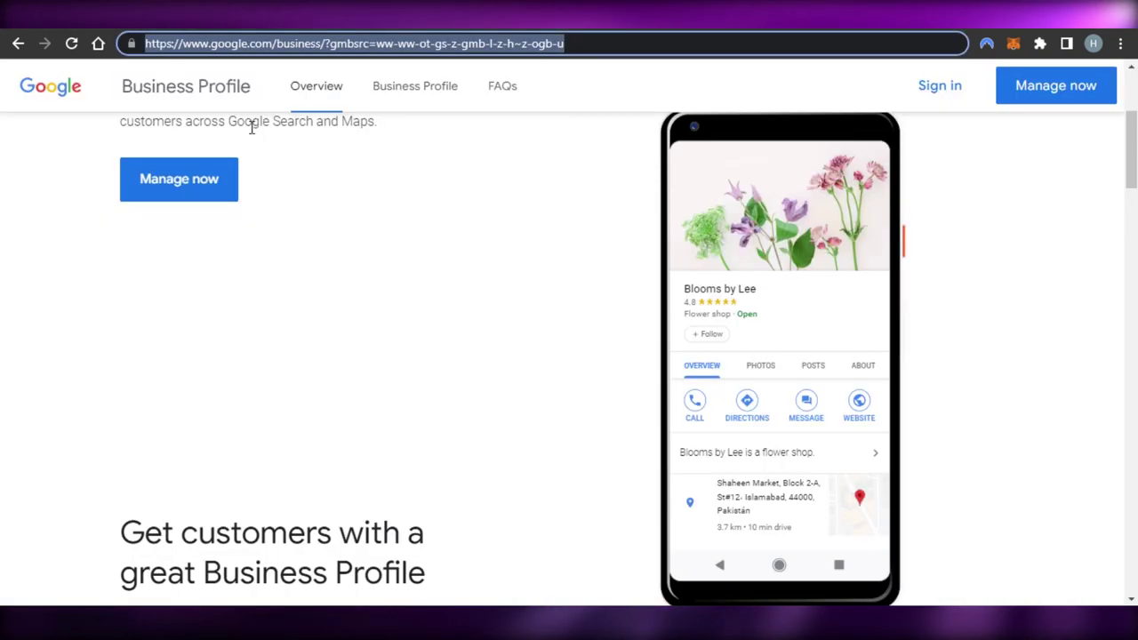
pyautogui.scroll(3, 569, 356)
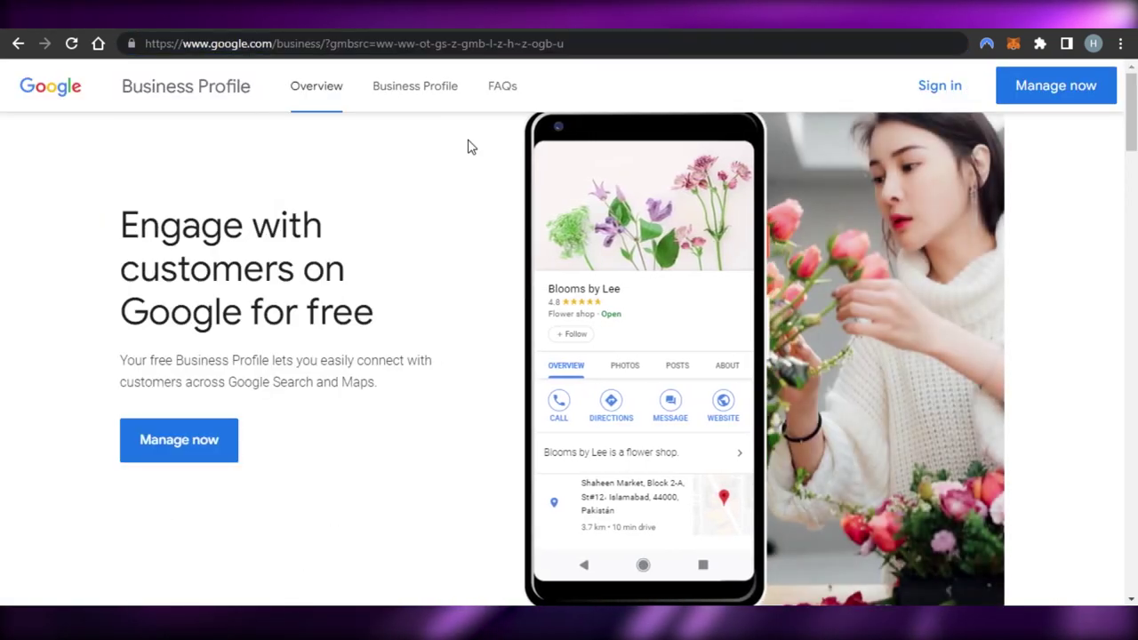